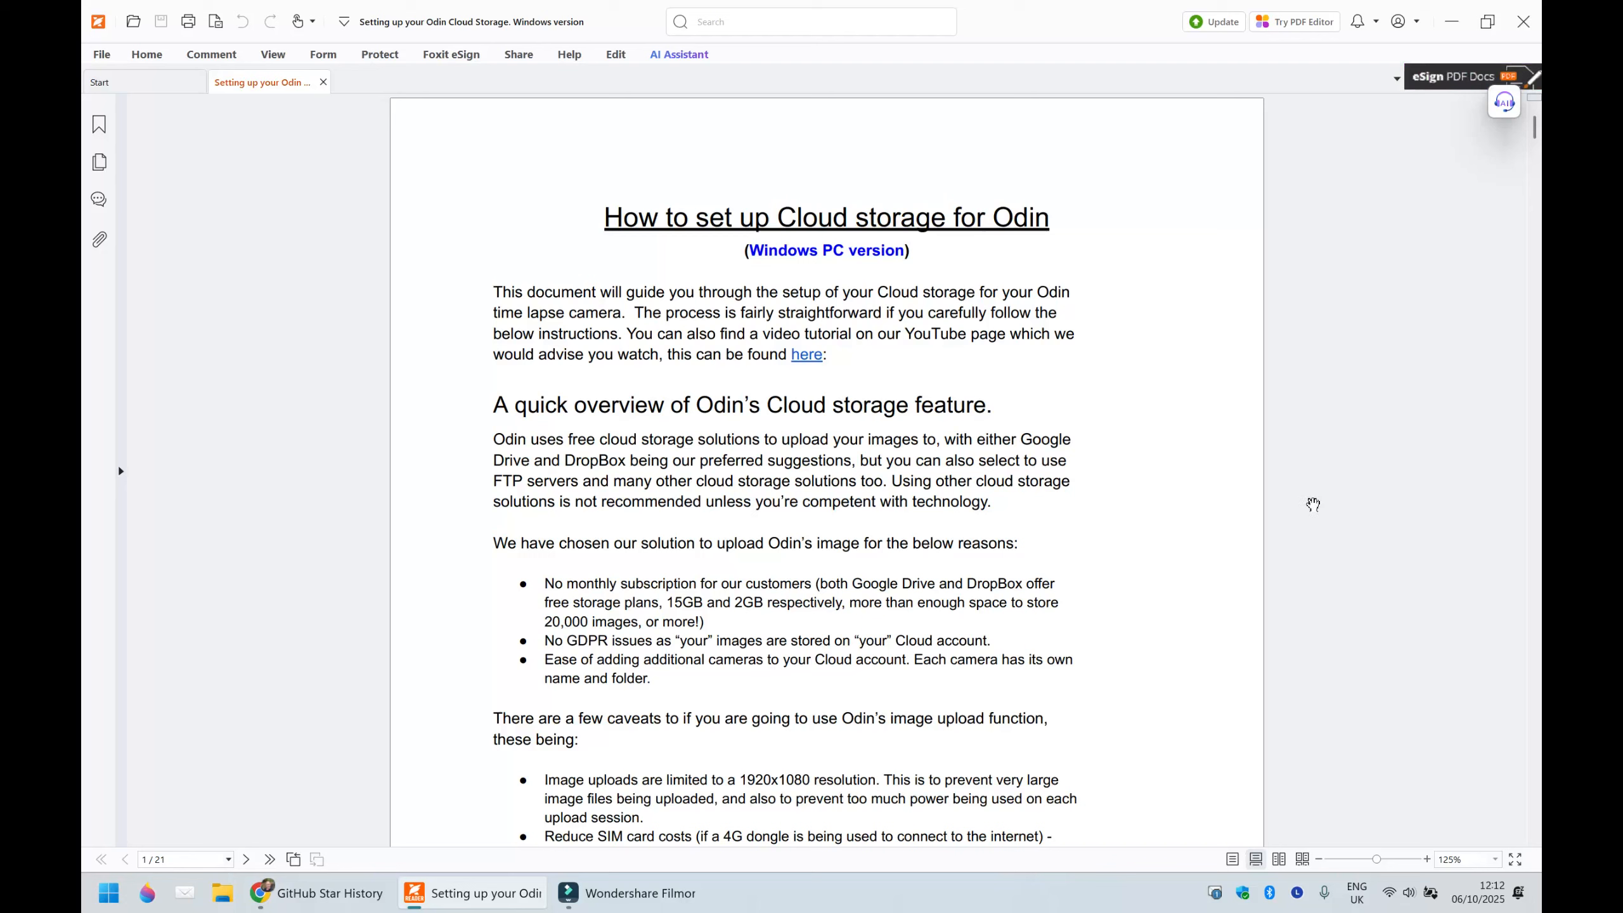
# - Read the cloud storage overview and the prerequisites in the Odin setup guide
pyautogui.scroll(-8, 1313, 505)
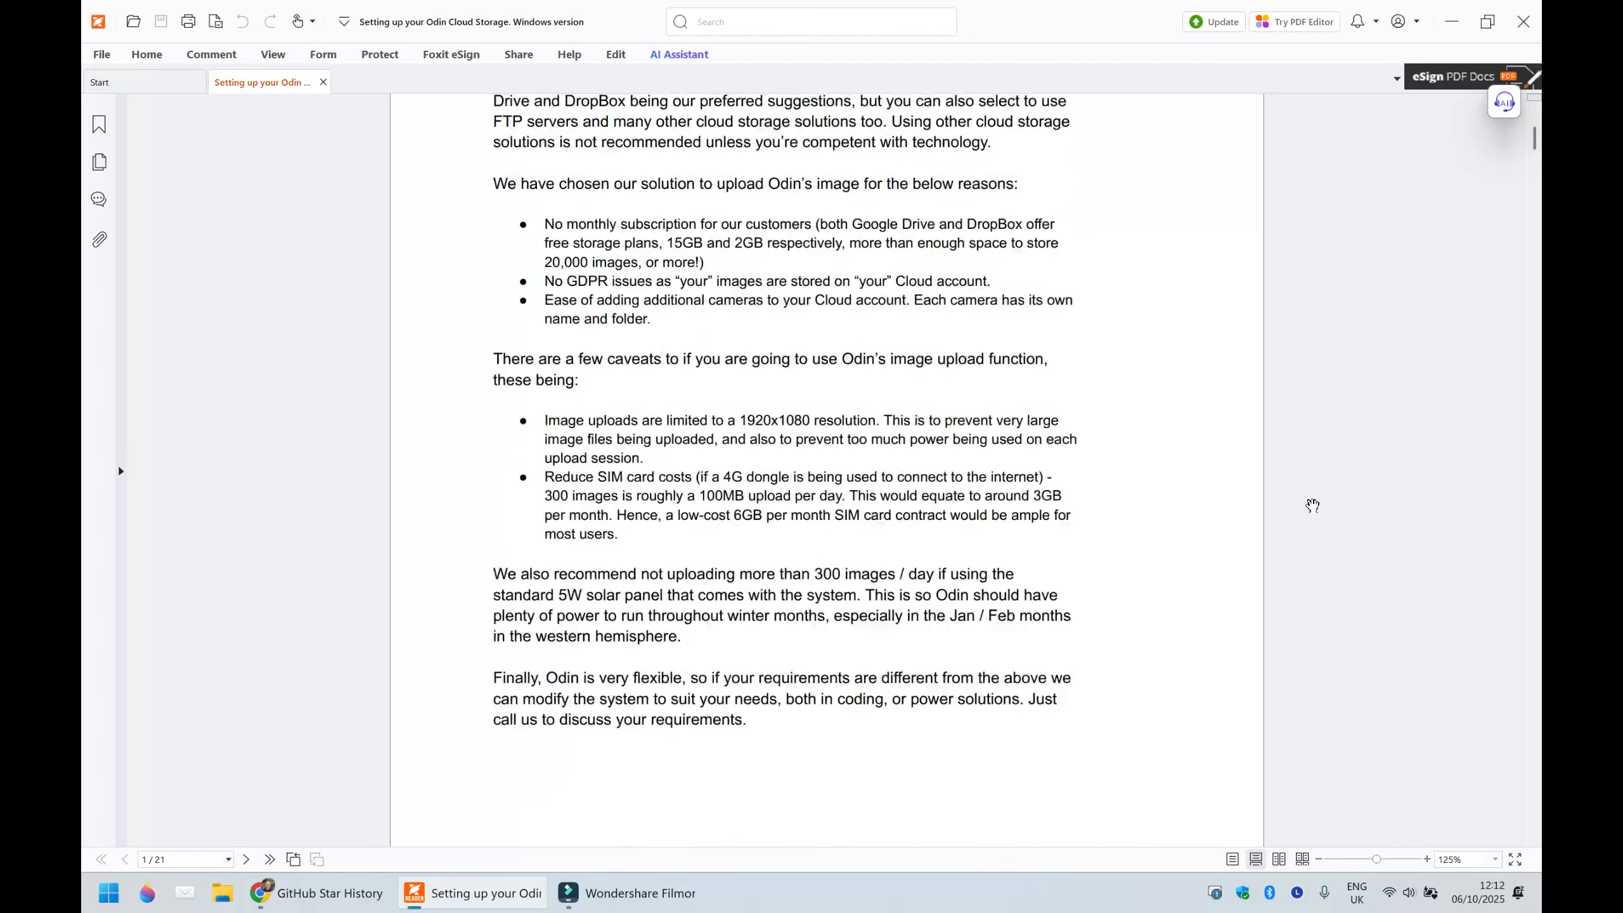
pyautogui.scroll(3, 1313, 506)
pyautogui.scroll(3, 1313, 506)
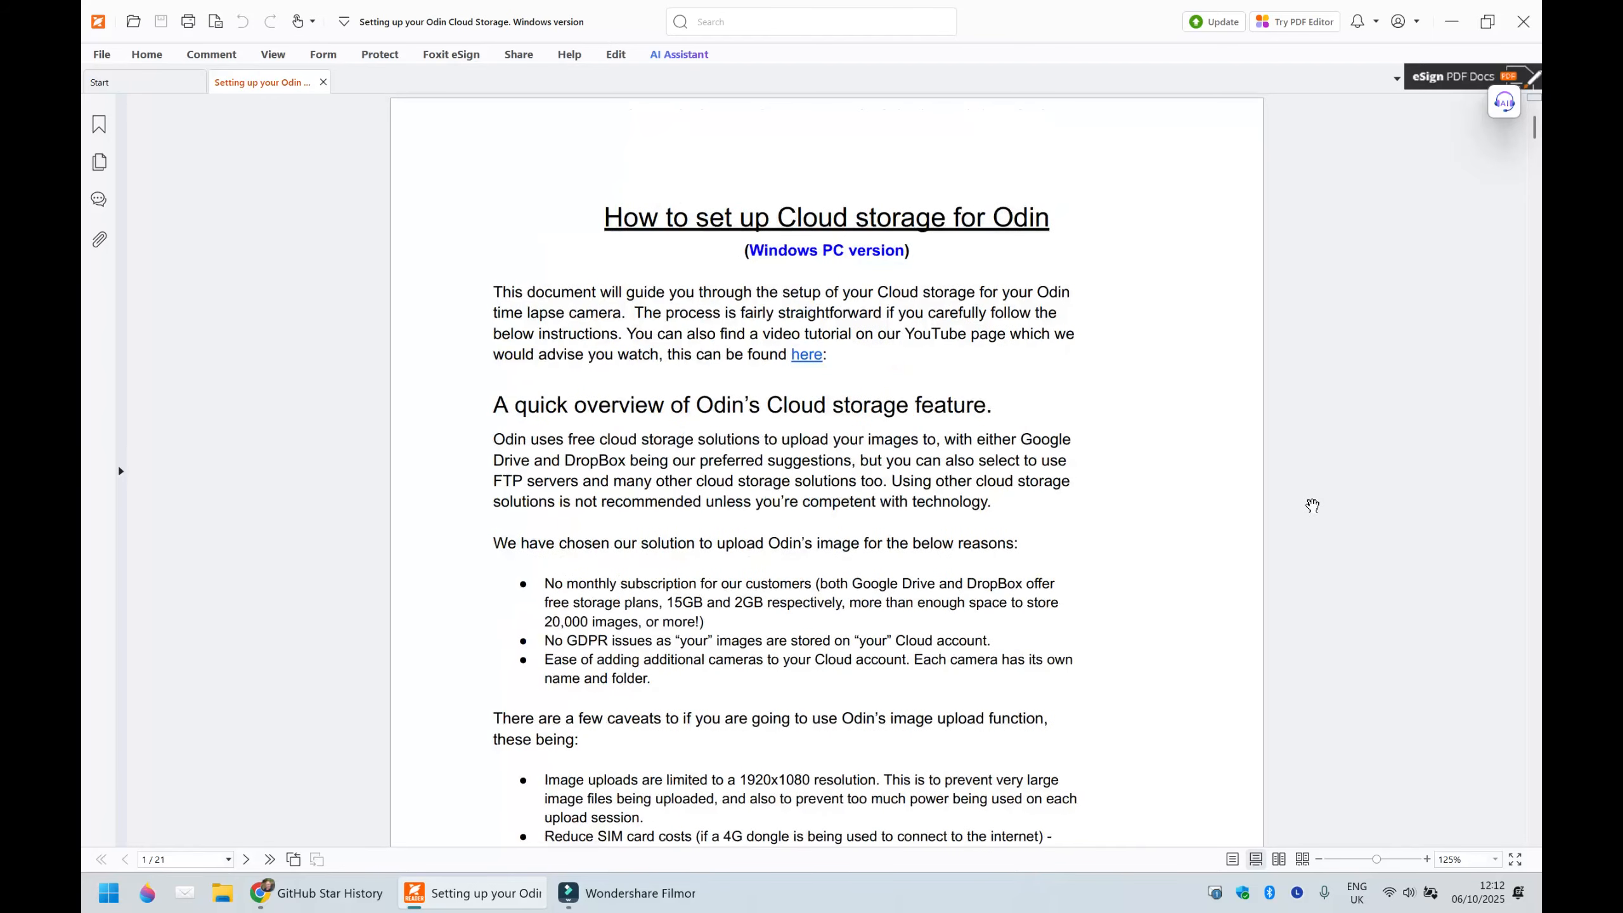
pyautogui.scroll(-7, 1313, 506)
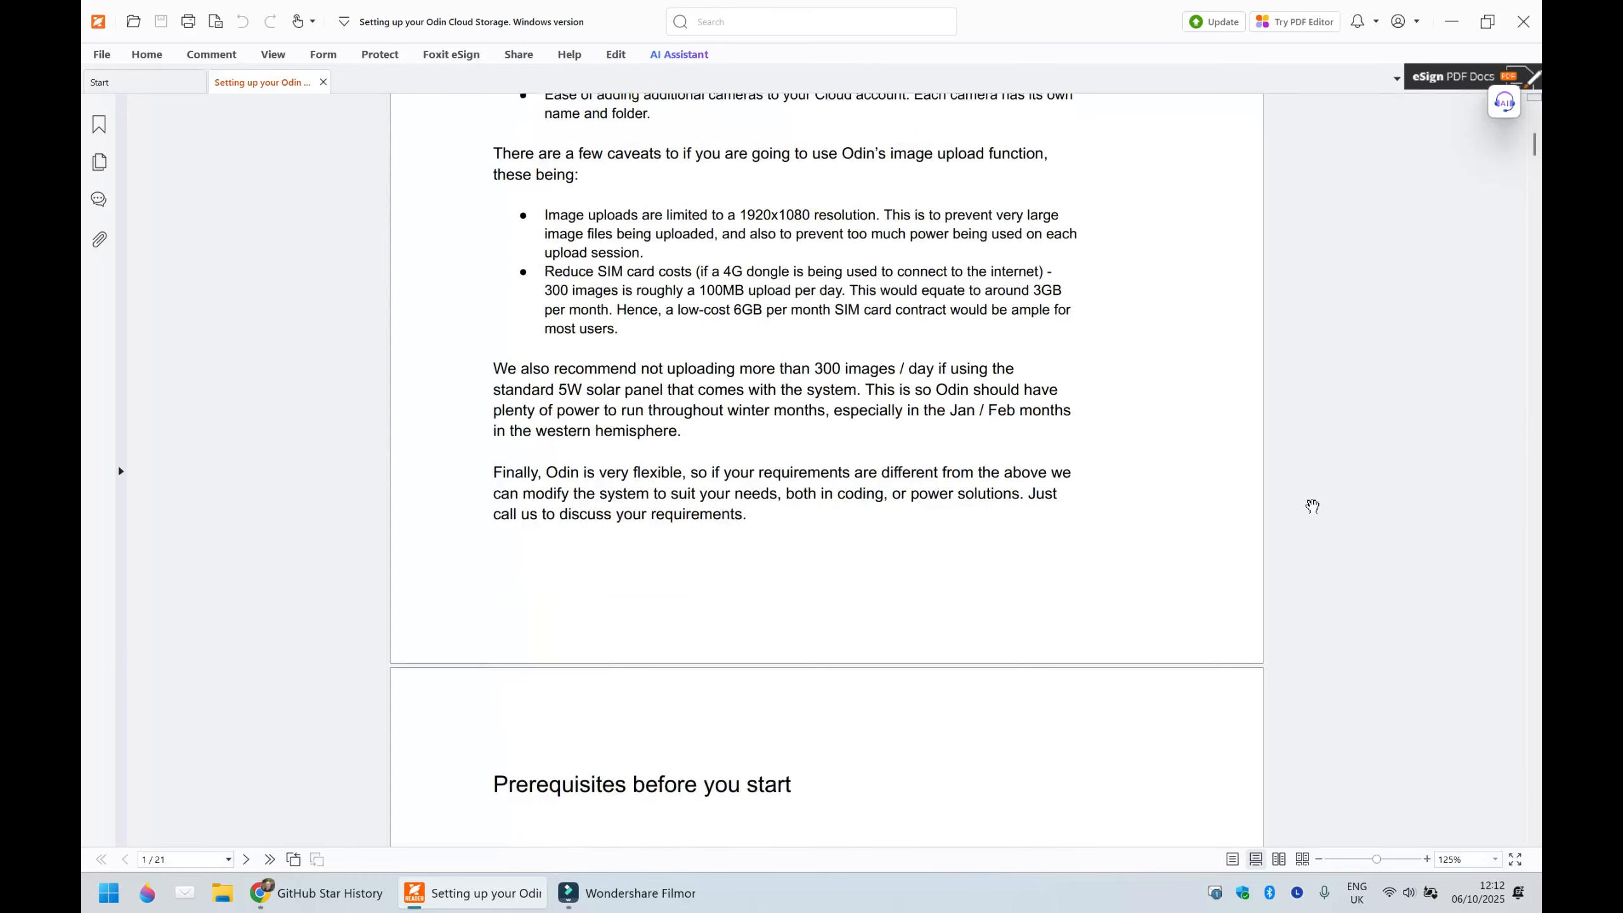
pyautogui.scroll(-2, 1313, 506)
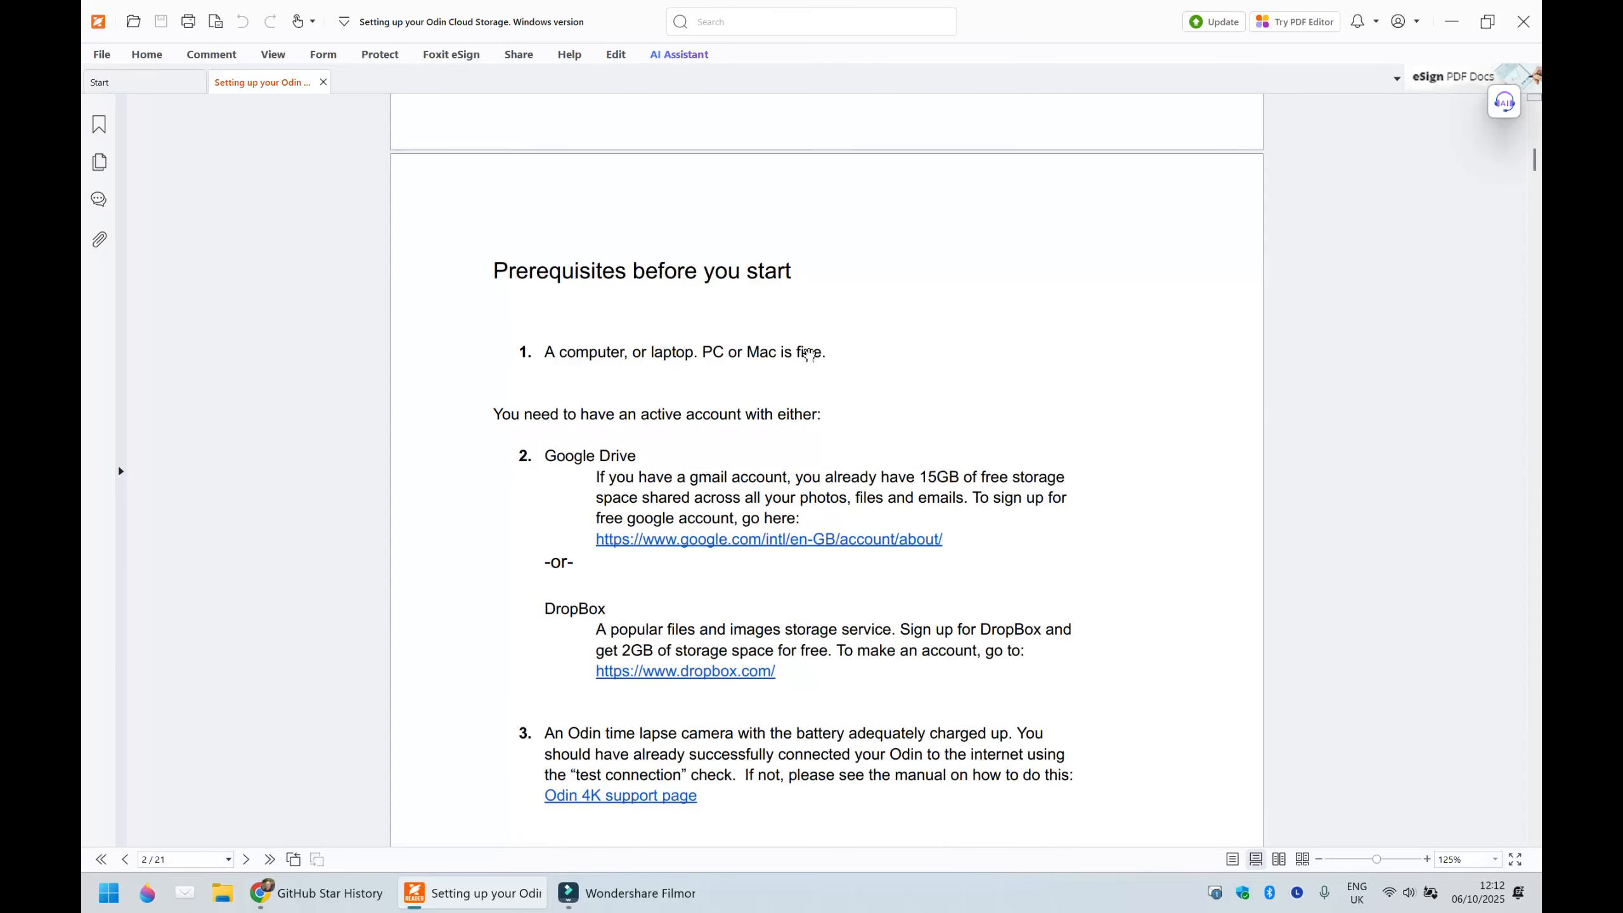
pyautogui.scroll(-1, 1028, 375)
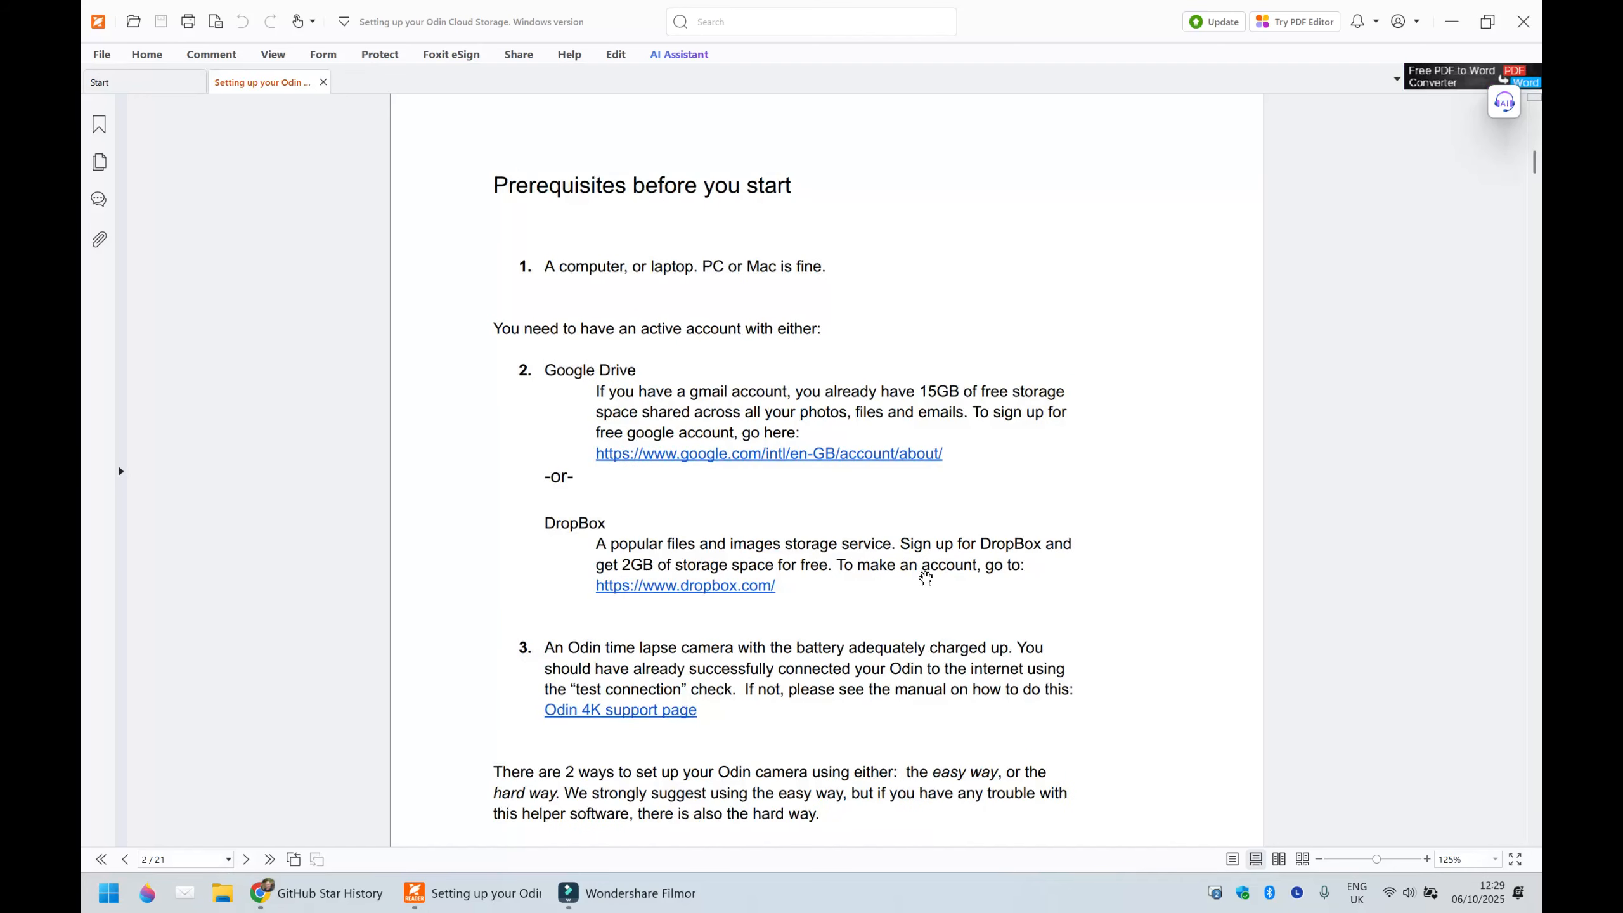
pyautogui.scroll(-2, 922, 555)
pyautogui.scroll(-2, 922, 555)
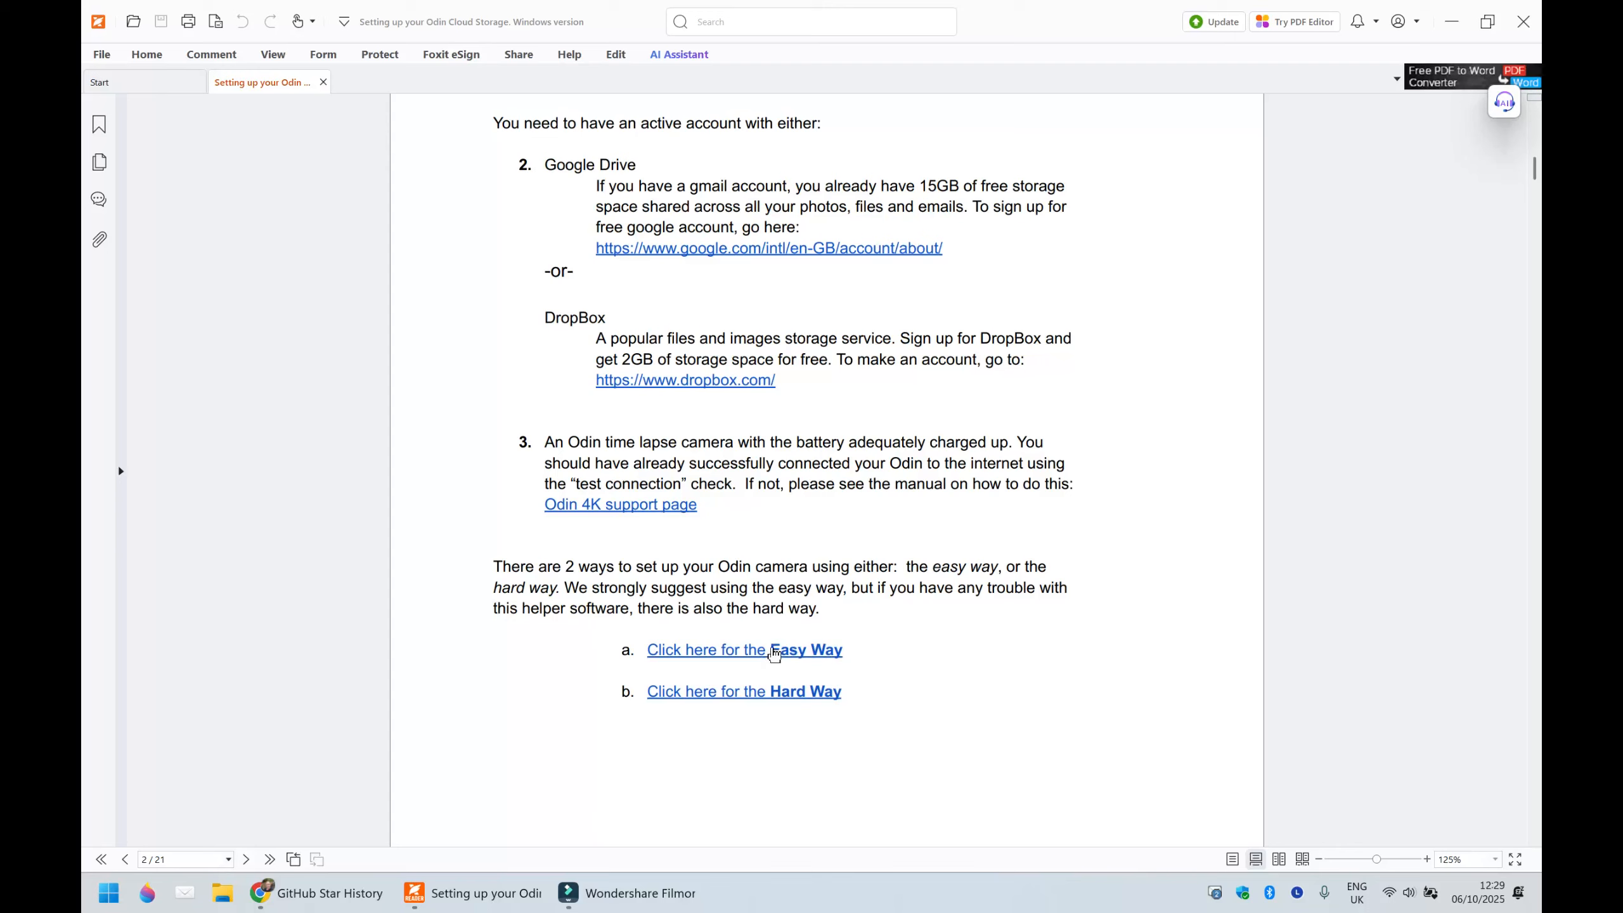
# - Go to the guide's Easy Way section and open its Rclone-ui link in the browser
pyautogui.click(775, 654)
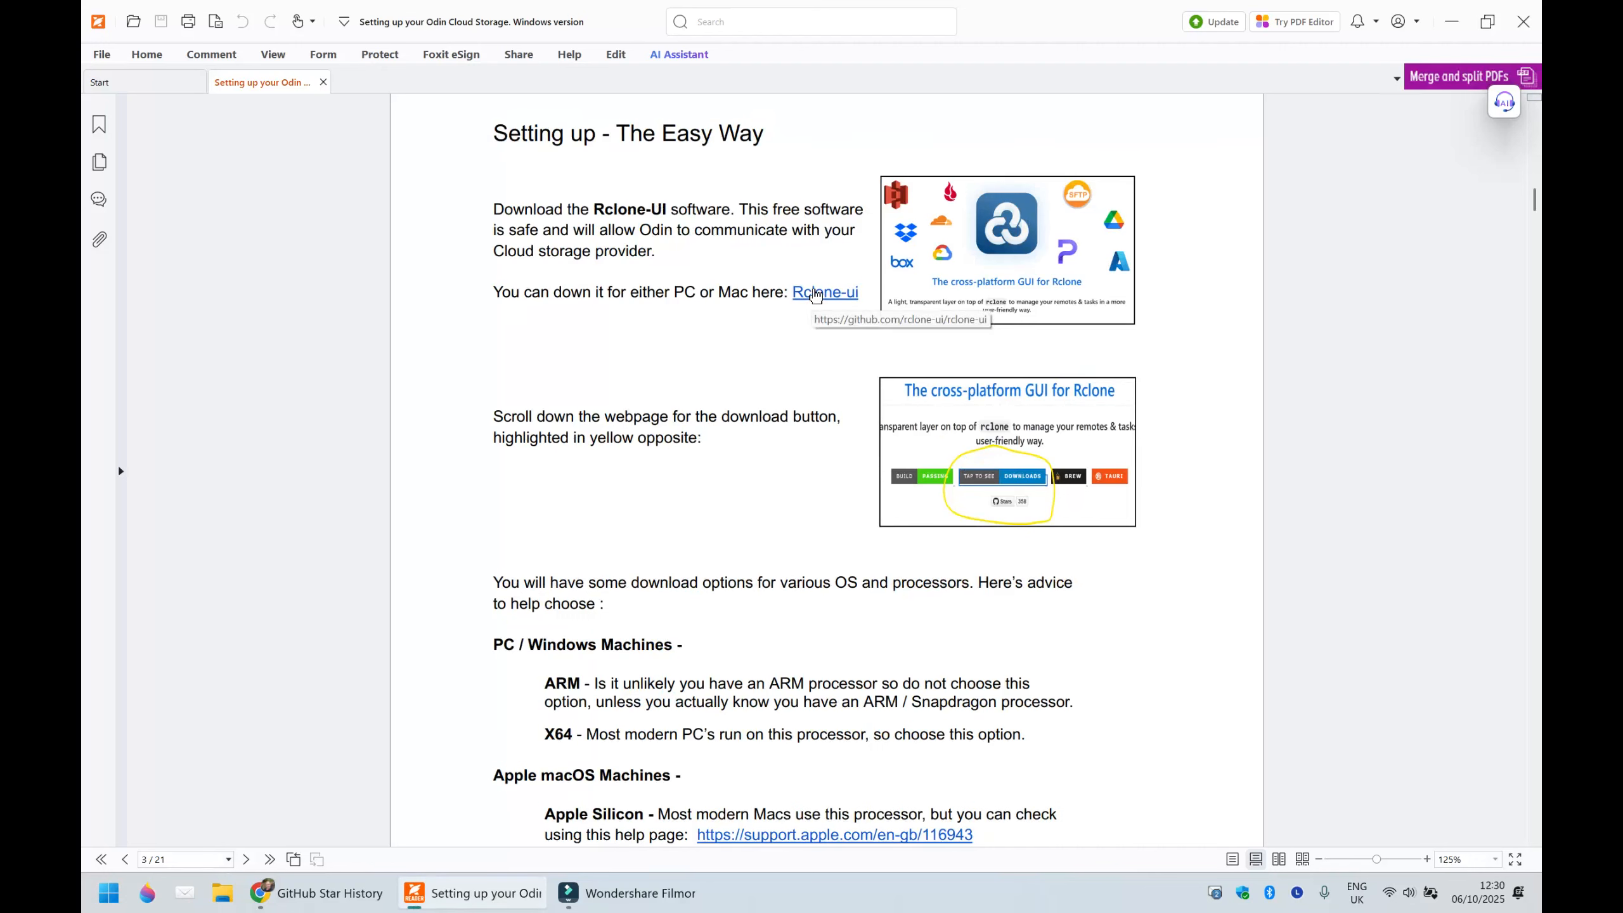
pyautogui.click(815, 295)
pyautogui.press('Return')
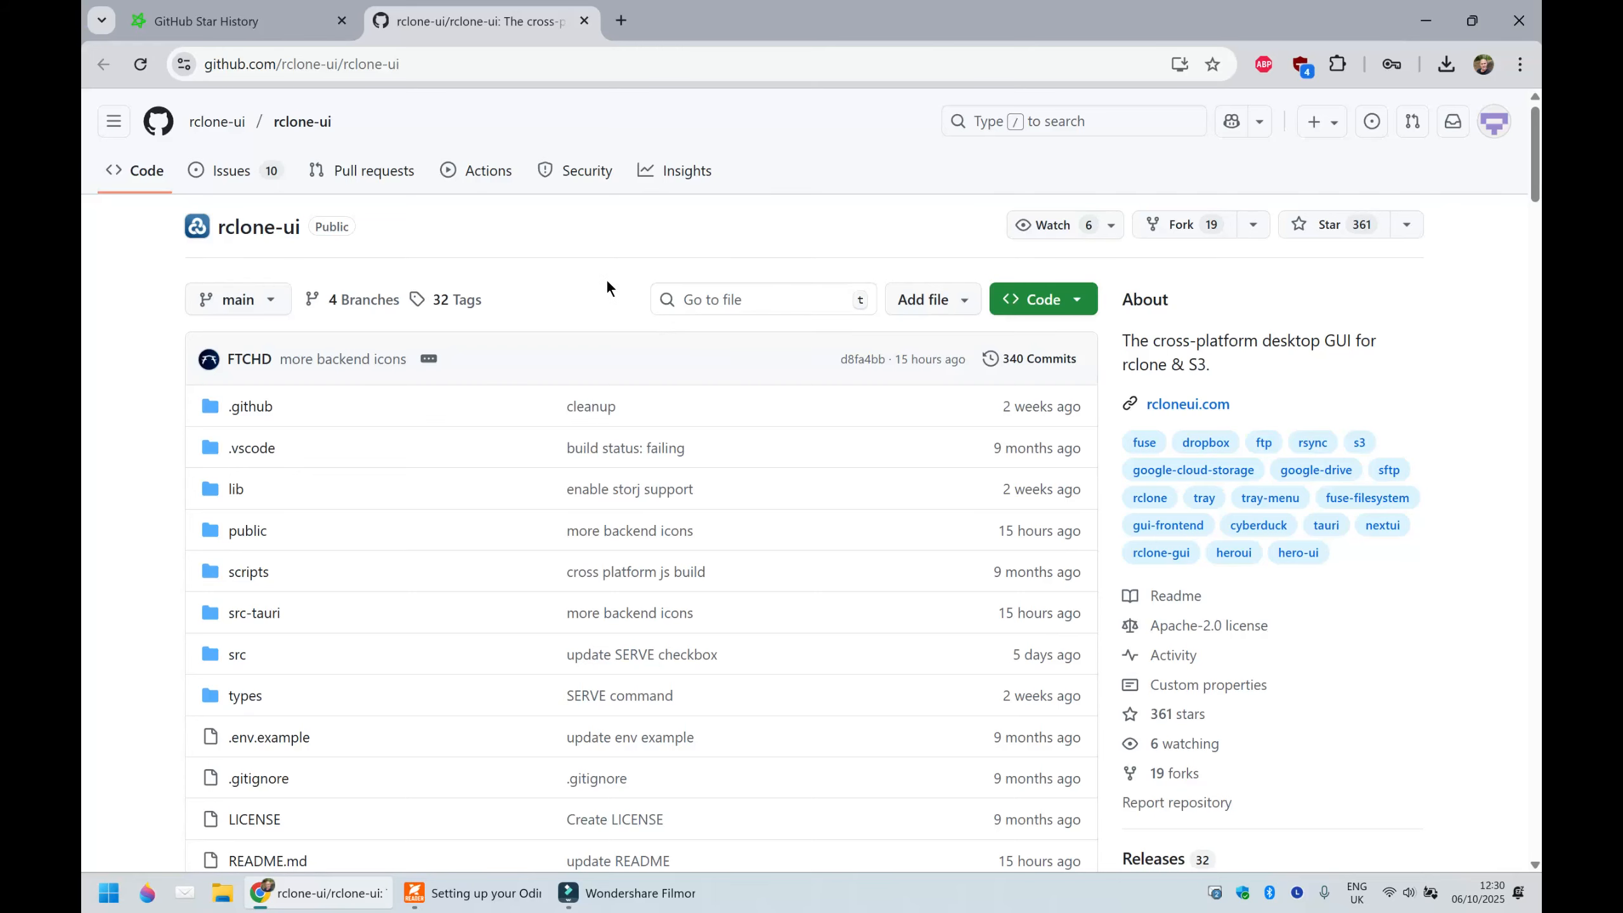
# - Find the downloads badge in the rclone-ui repository's README and jump to the Downloads list
pyautogui.scroll(-15, 606, 281)
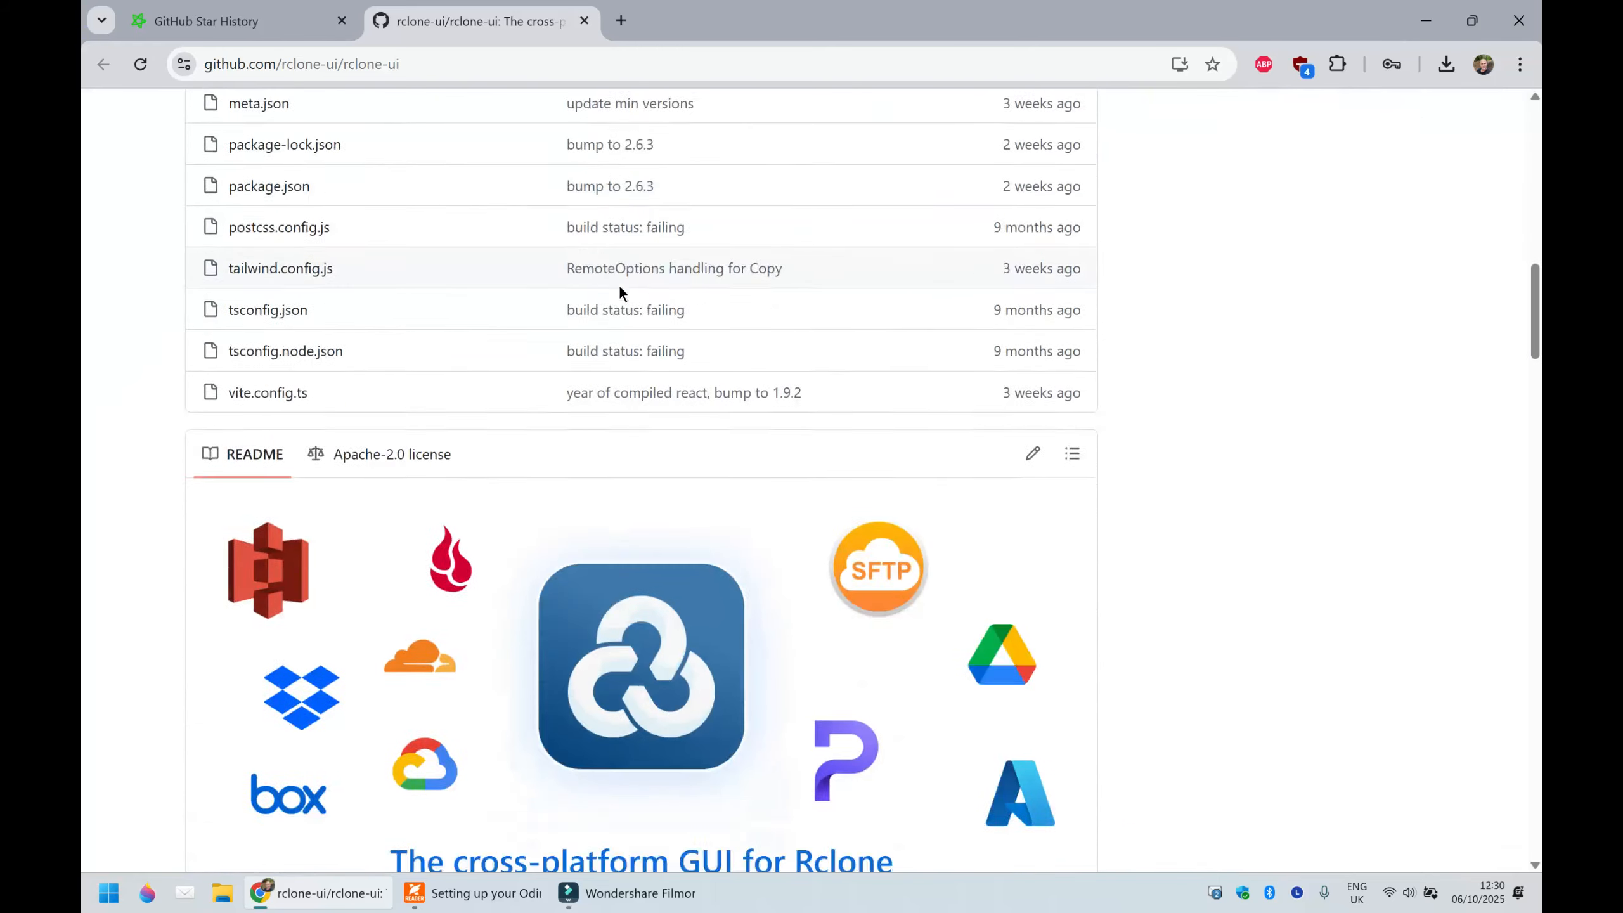
pyautogui.scroll(-10, 620, 288)
pyautogui.scroll(3, 652, 319)
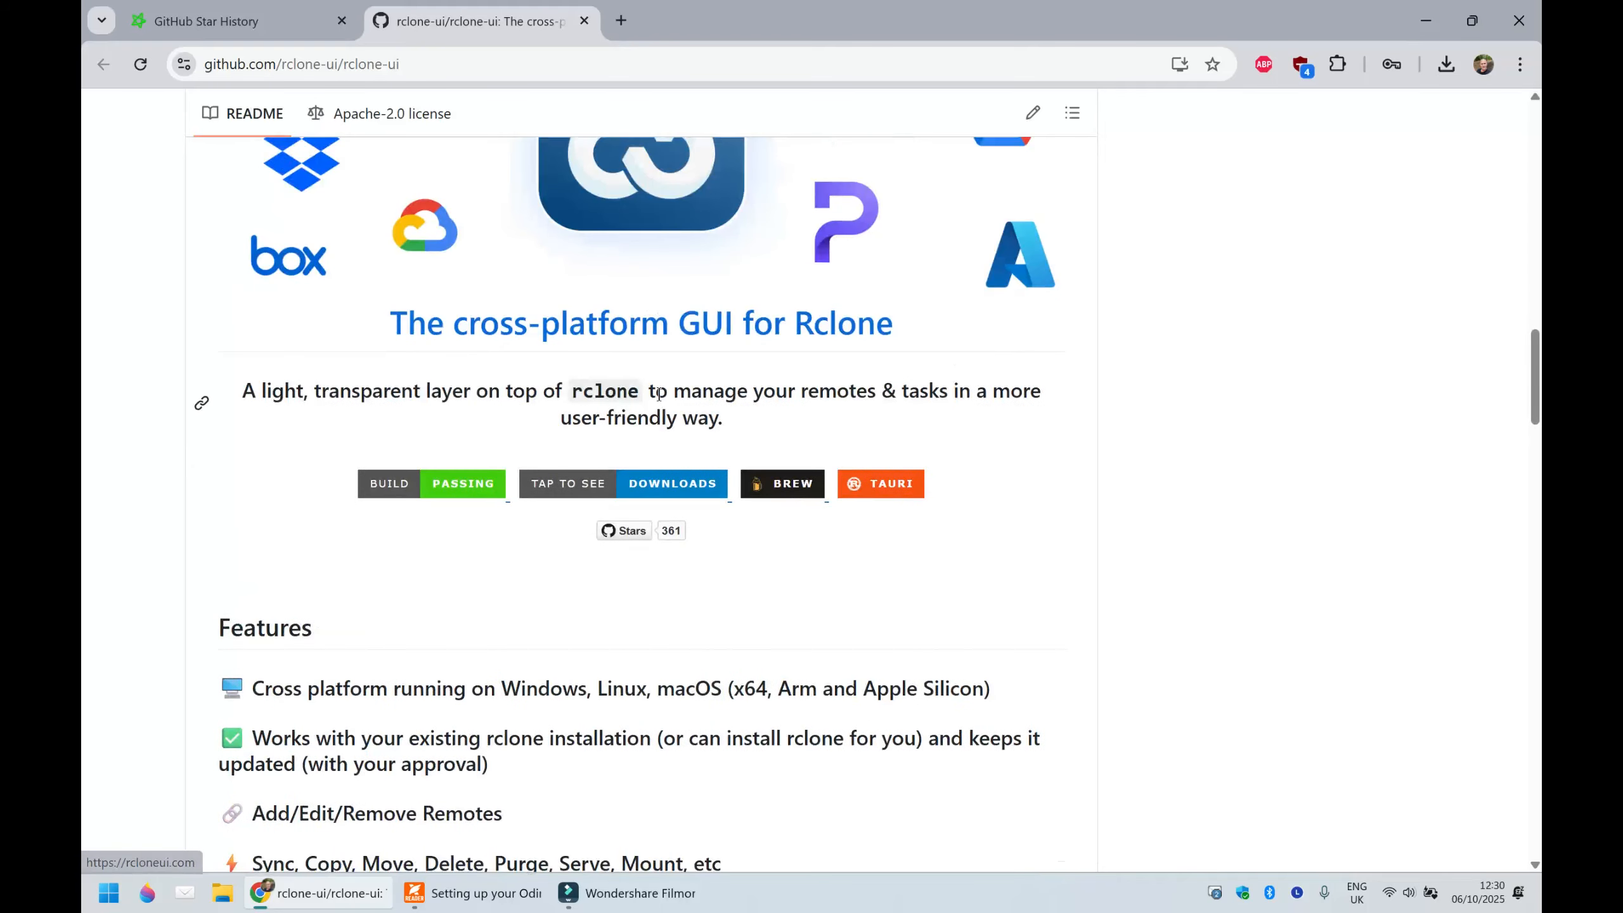
pyautogui.scroll(-8, 705, 426)
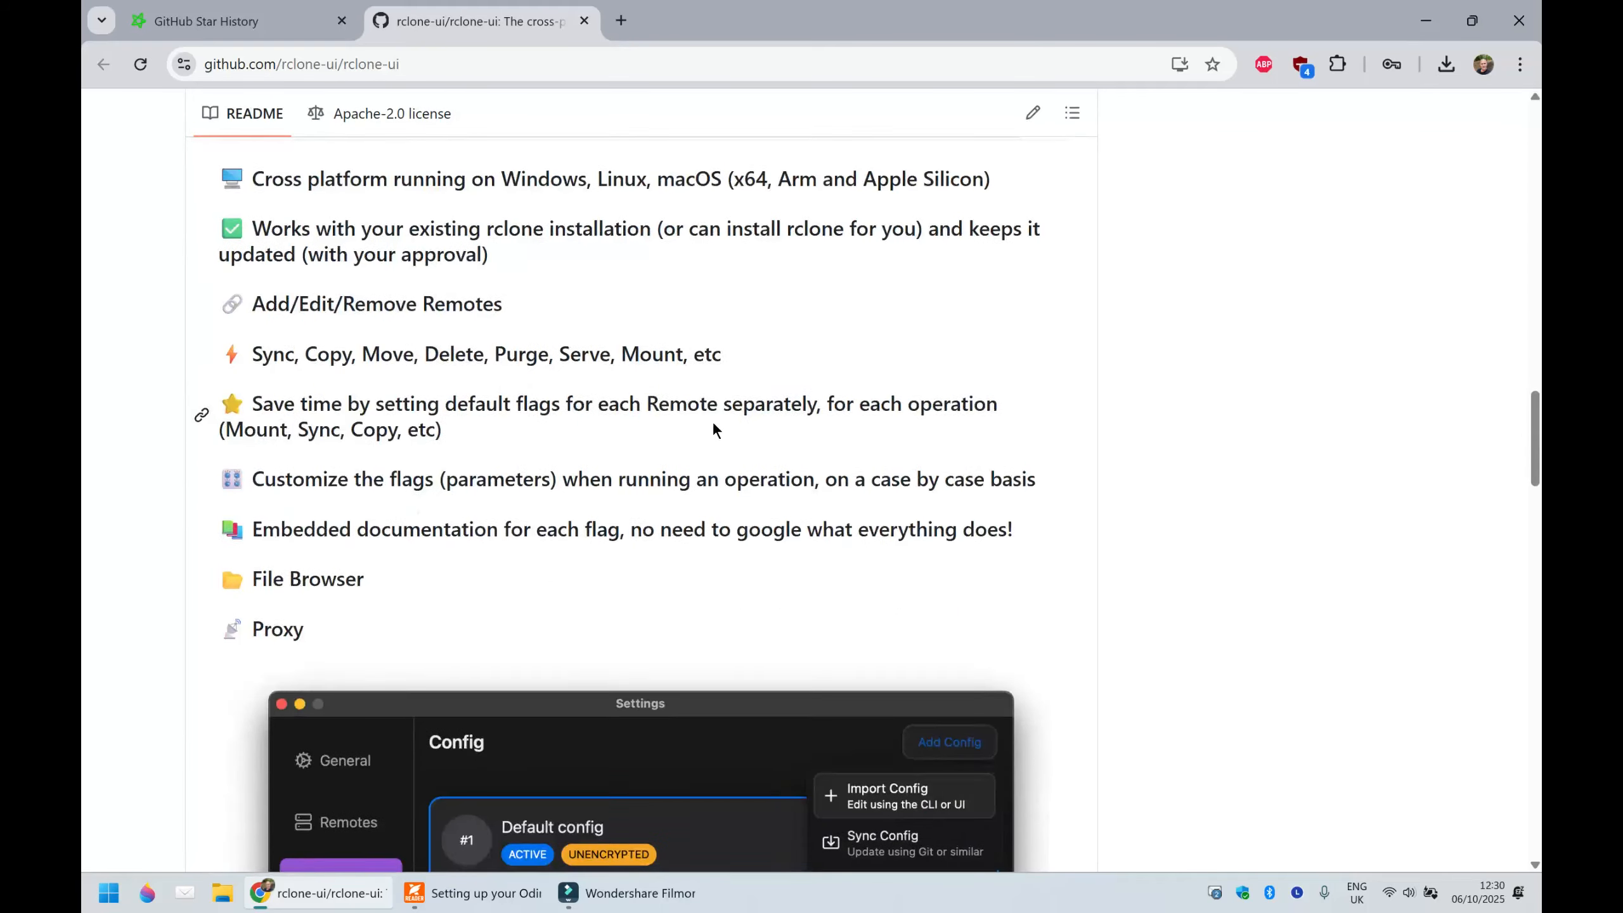
pyautogui.scroll(-12, 715, 425)
pyautogui.scroll(11, 719, 427)
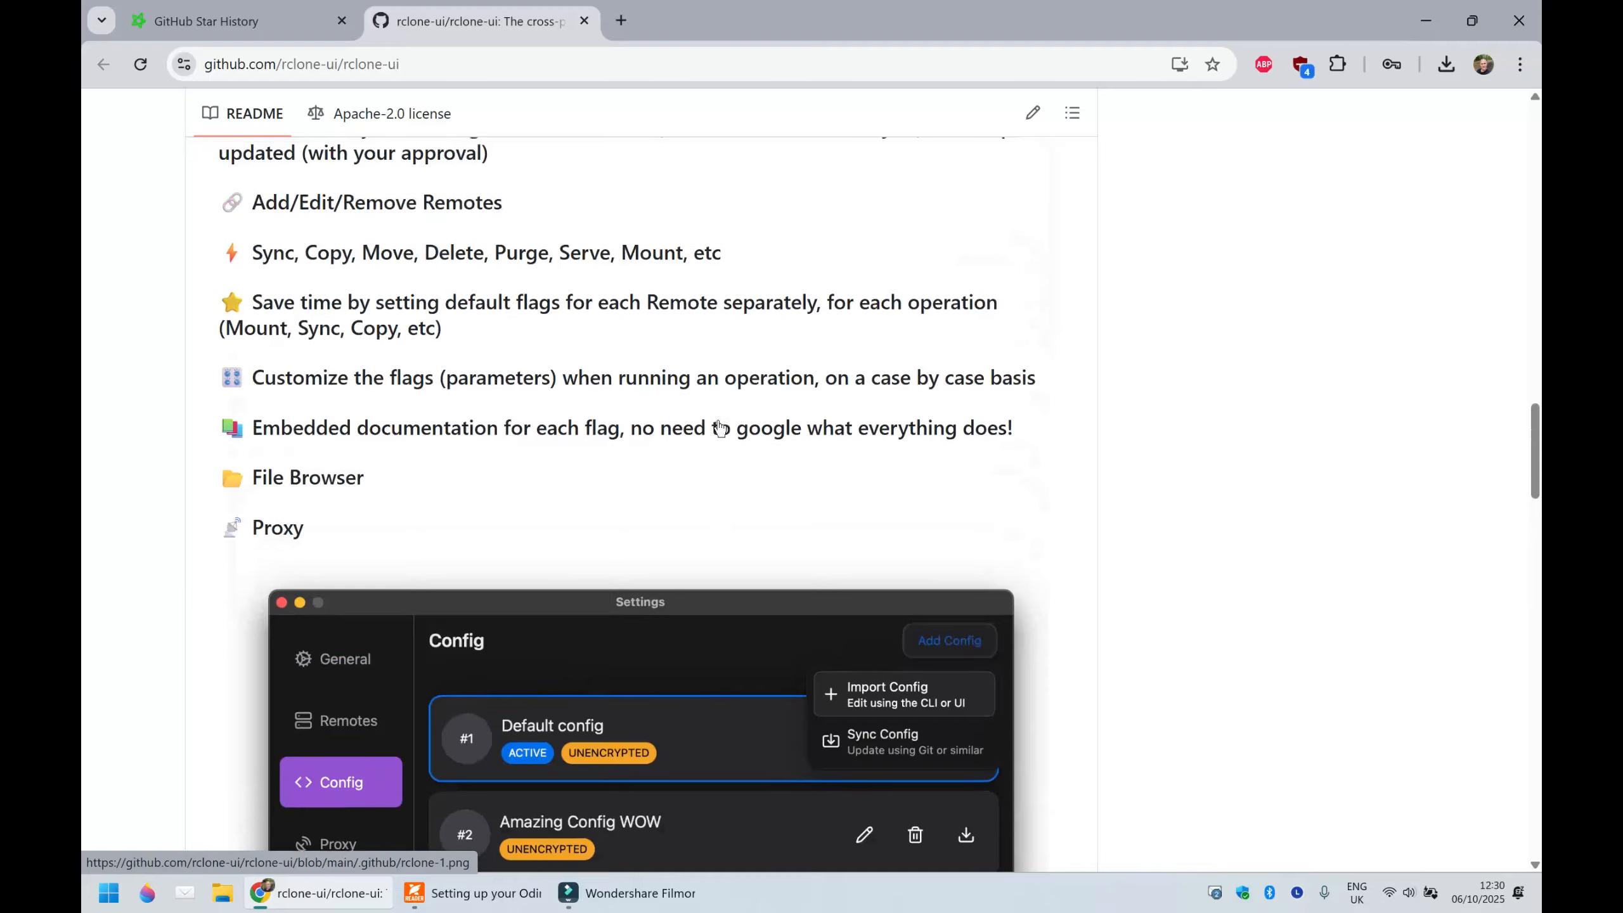
pyautogui.scroll(12, 720, 427)
pyautogui.scroll(-4, 722, 424)
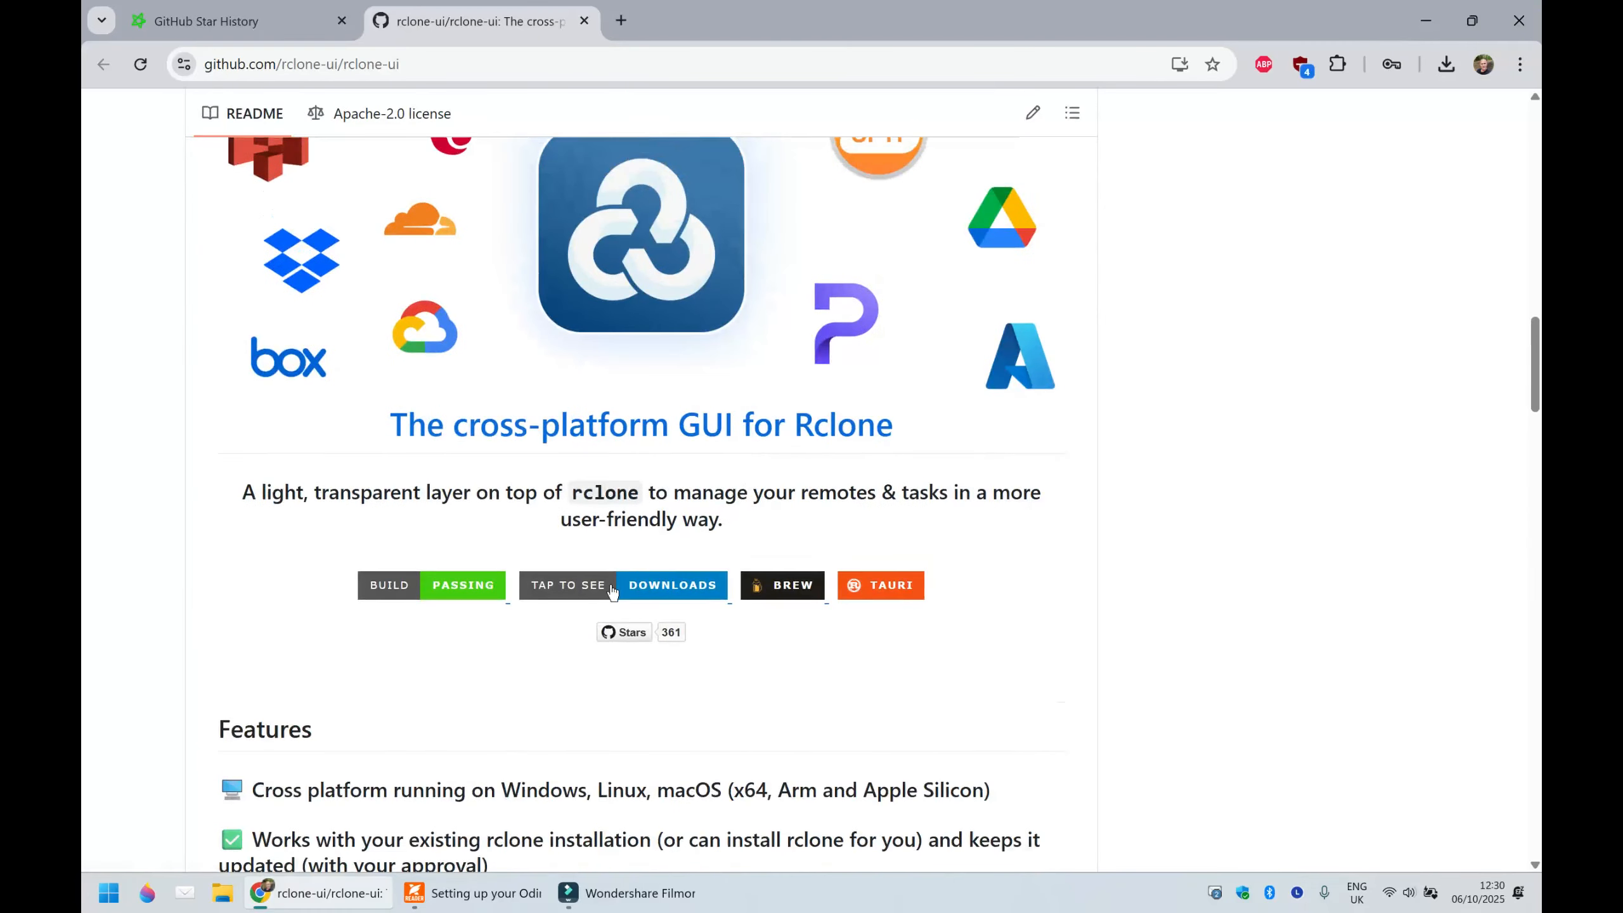
pyautogui.click(655, 591)
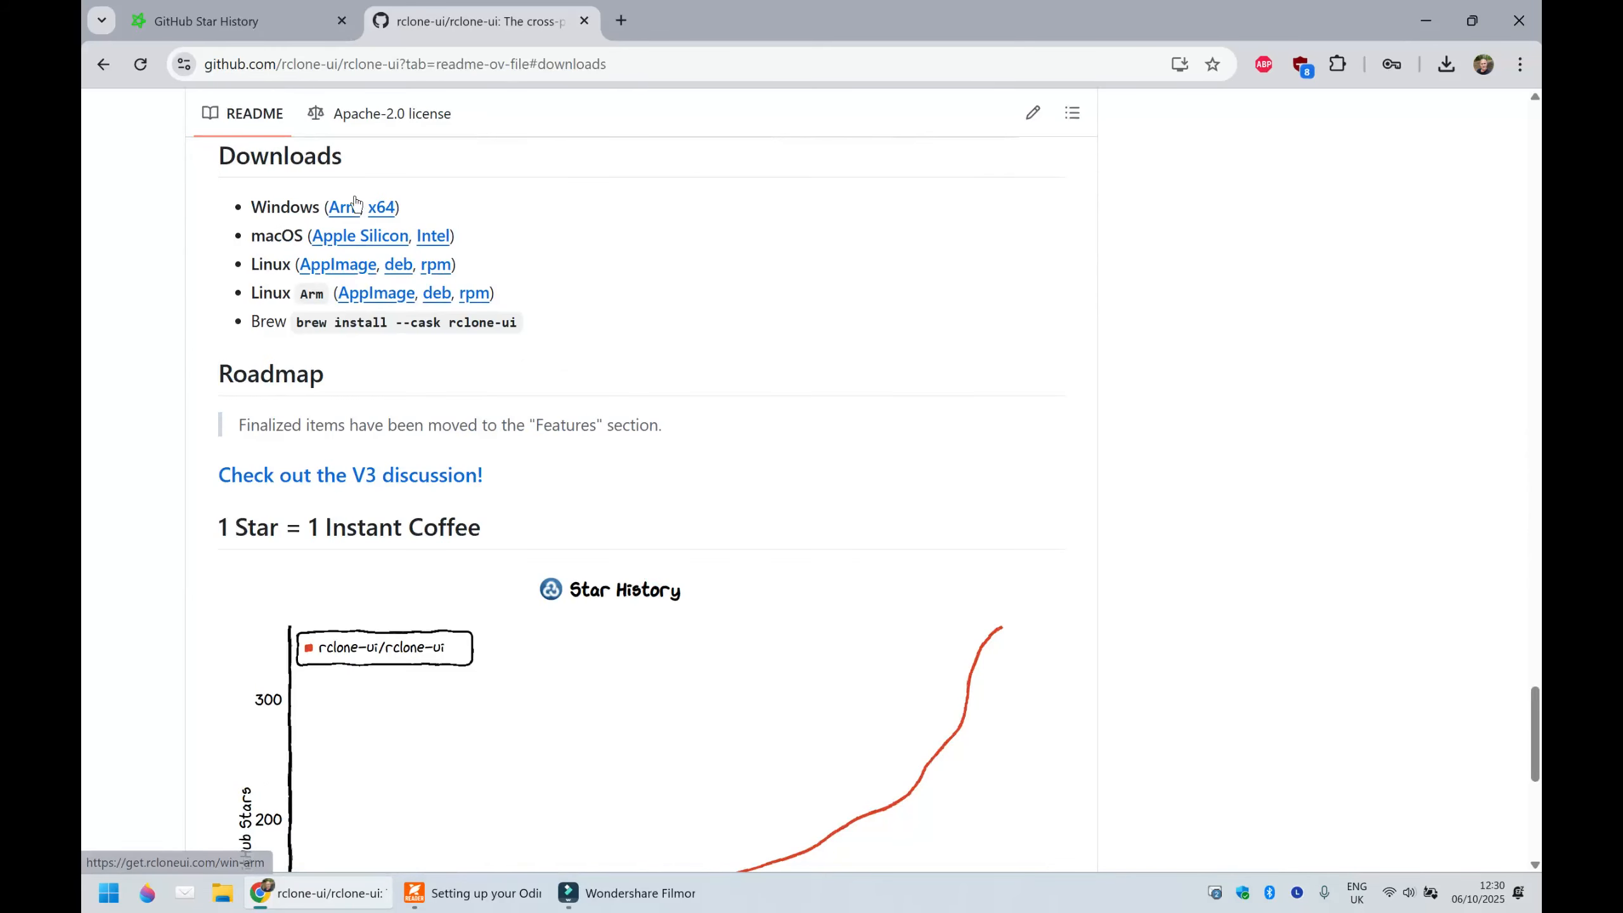
# - Switch back to the PDF guide and read its advice on choosing the Windows or macOS processor version
pyautogui.click(484, 892)
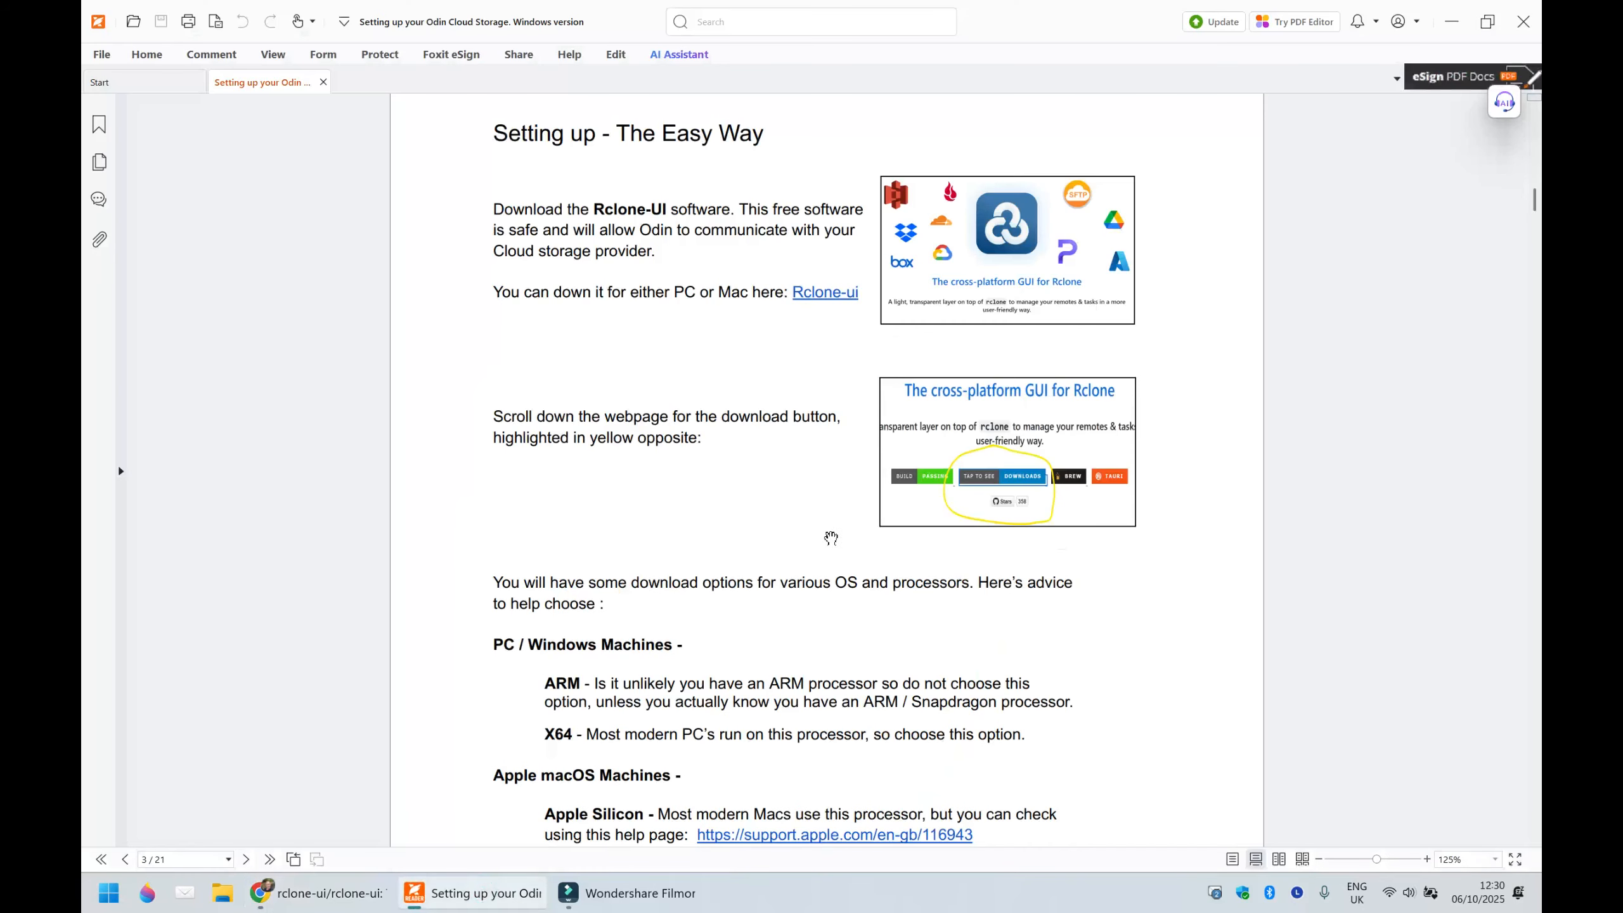
pyautogui.scroll(-3, 830, 539)
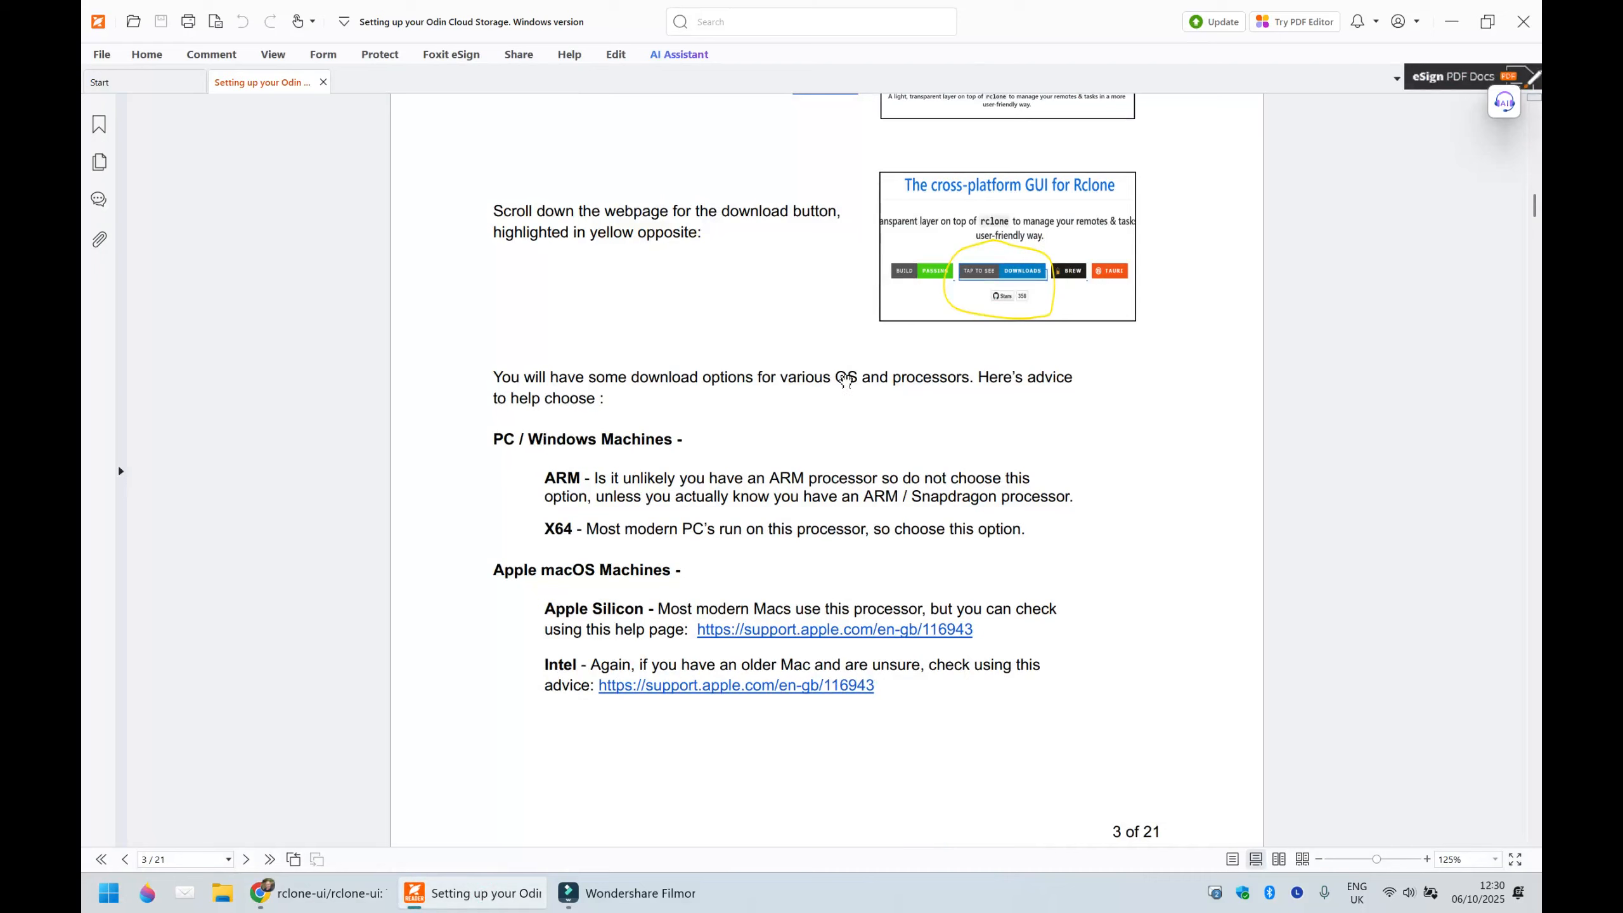
pyautogui.click(912, 377)
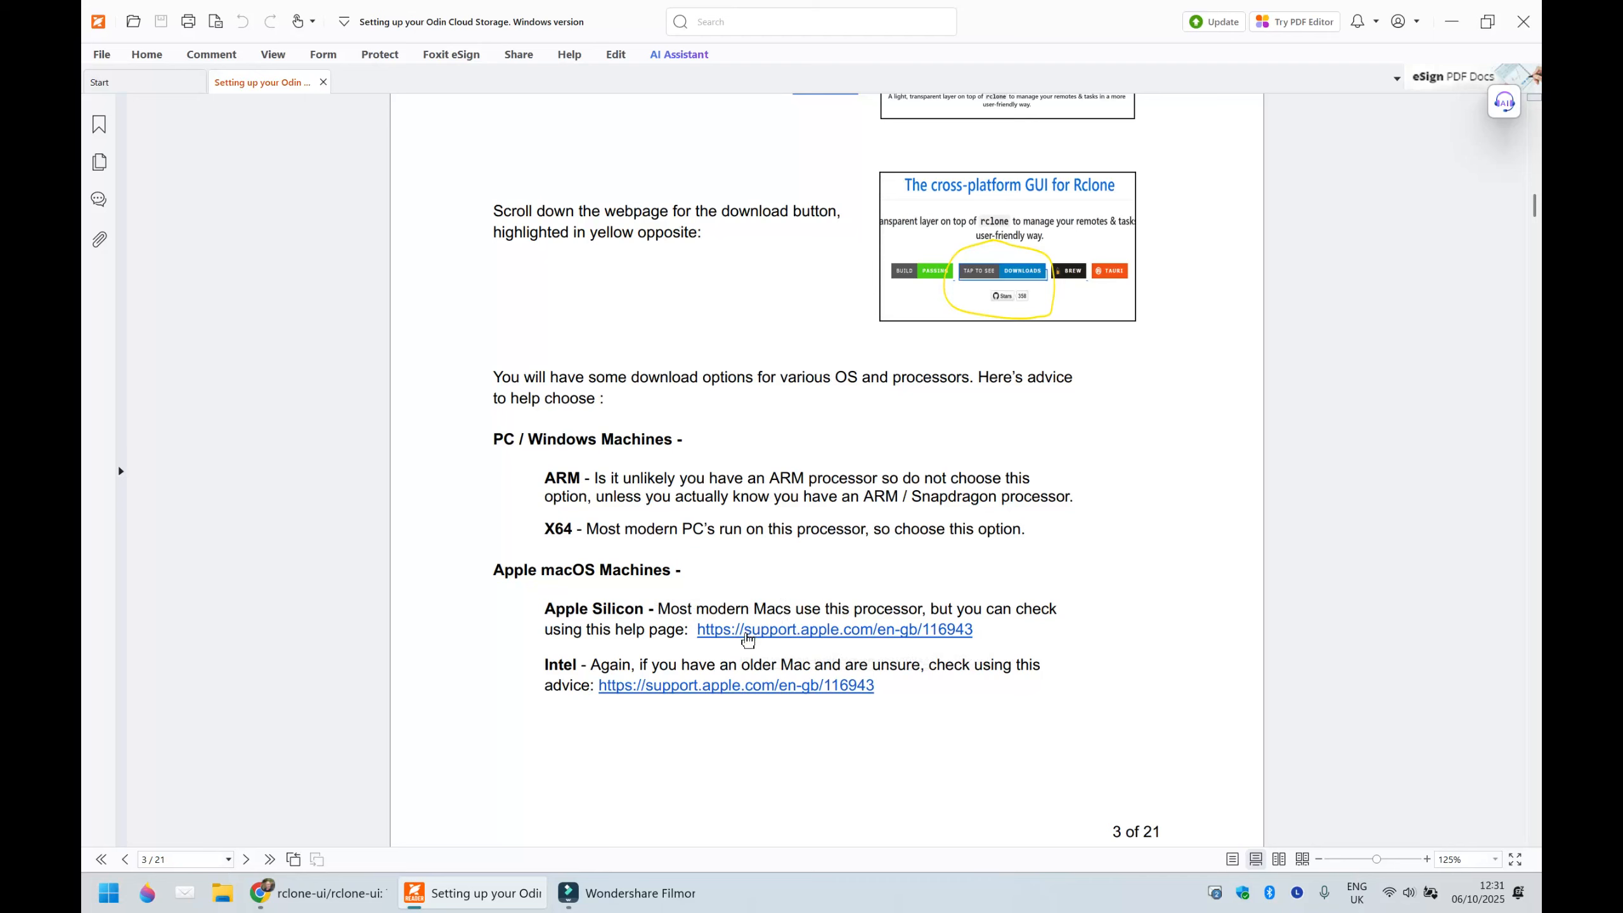
# - Return to the GitHub page in the browser and download the Windows x64 installer of Rclone UI
pyautogui.click(1452, 21)
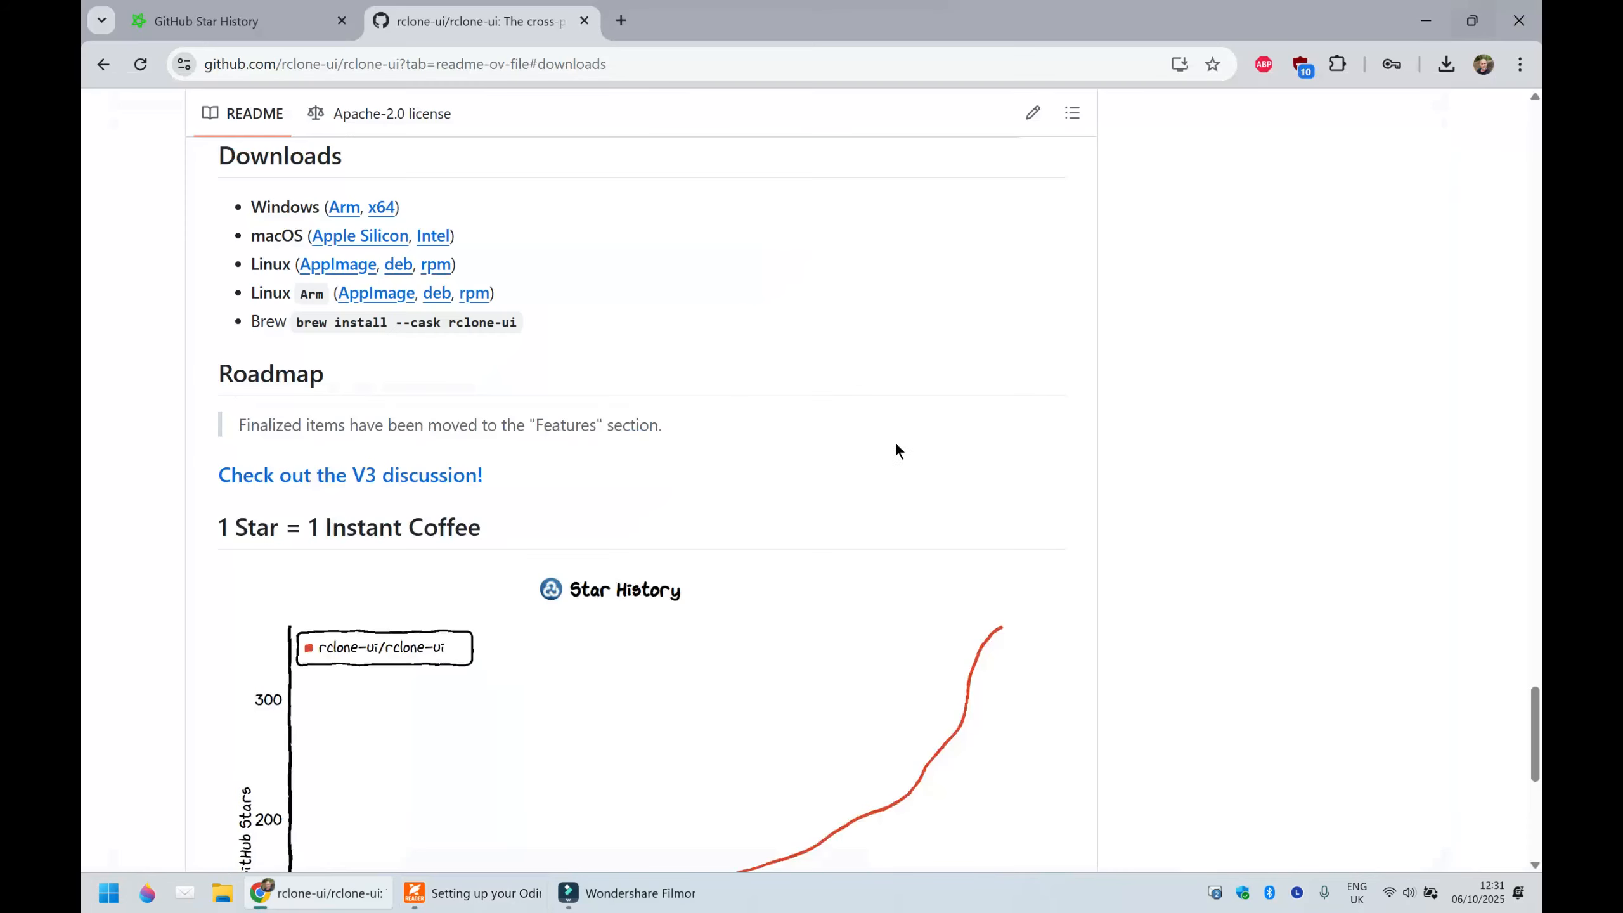
pyautogui.click(385, 209)
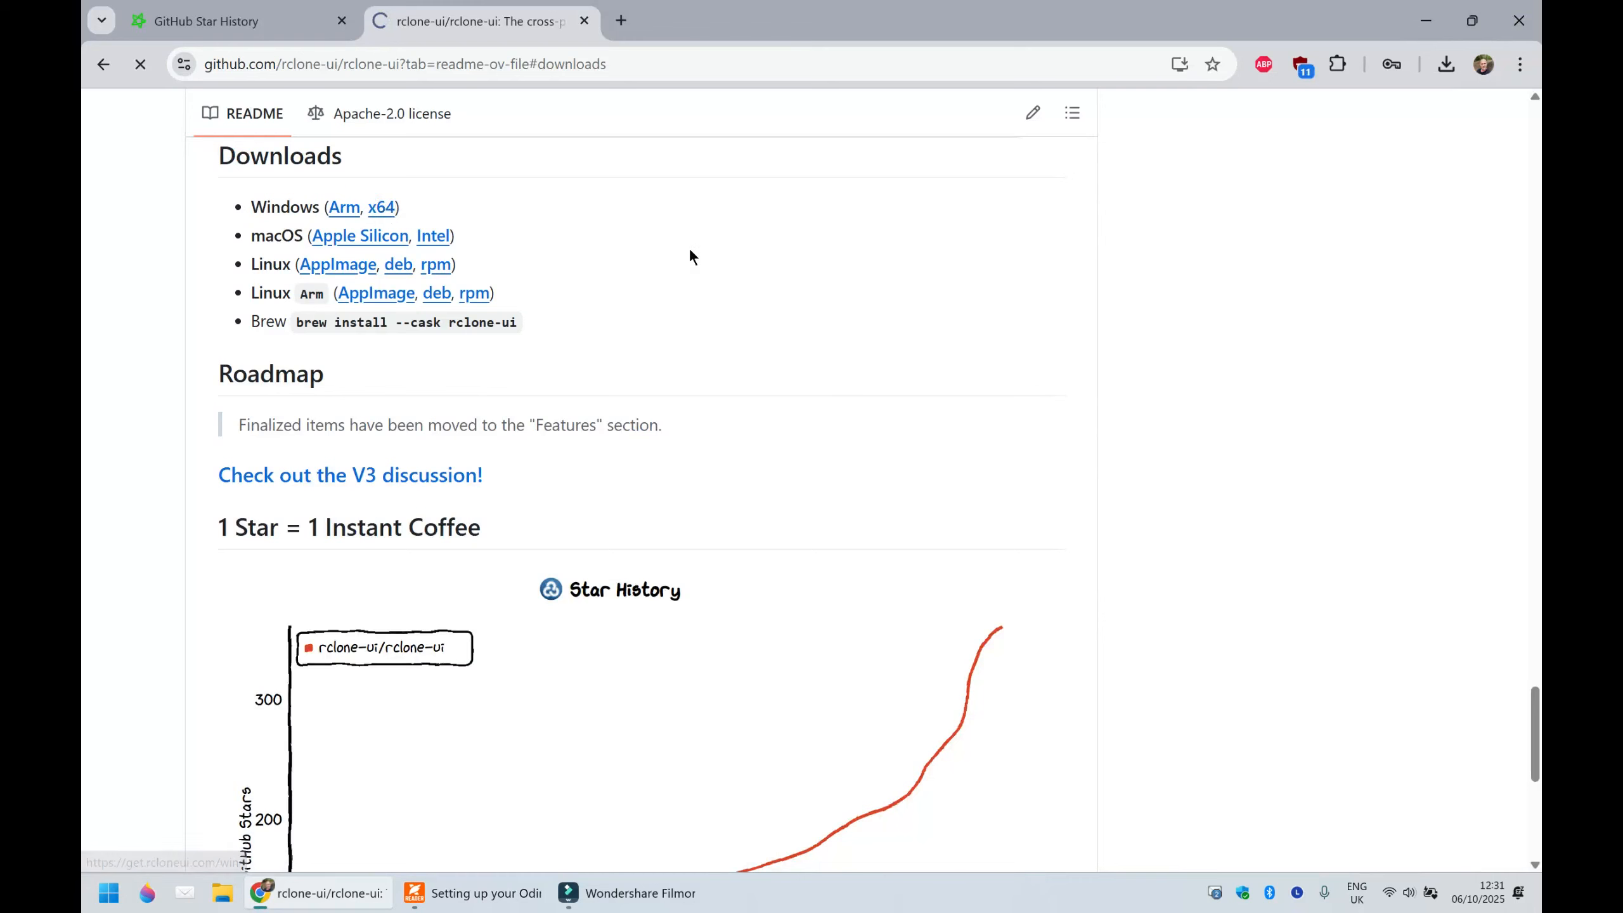
pyautogui.click(1447, 65)
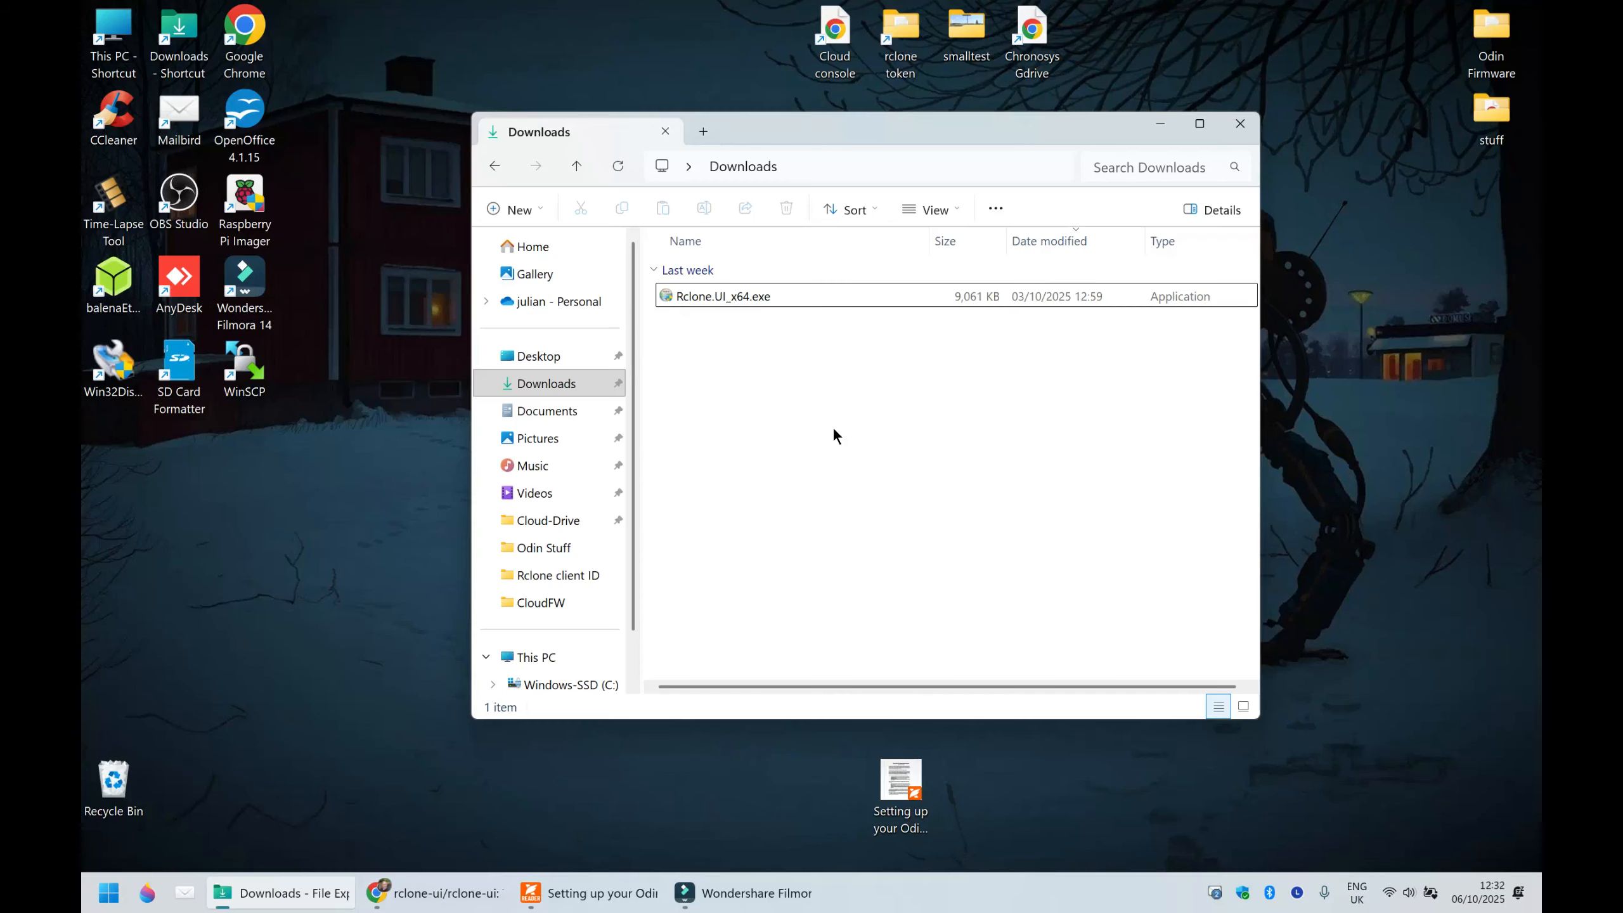
# - Install Rclone UI from Rclone.UI_x64.exe for anyone using this computer, with a desktop shortcut and launch on finish, and close the Downloads folder
pyautogui.doubleClick(797, 296)
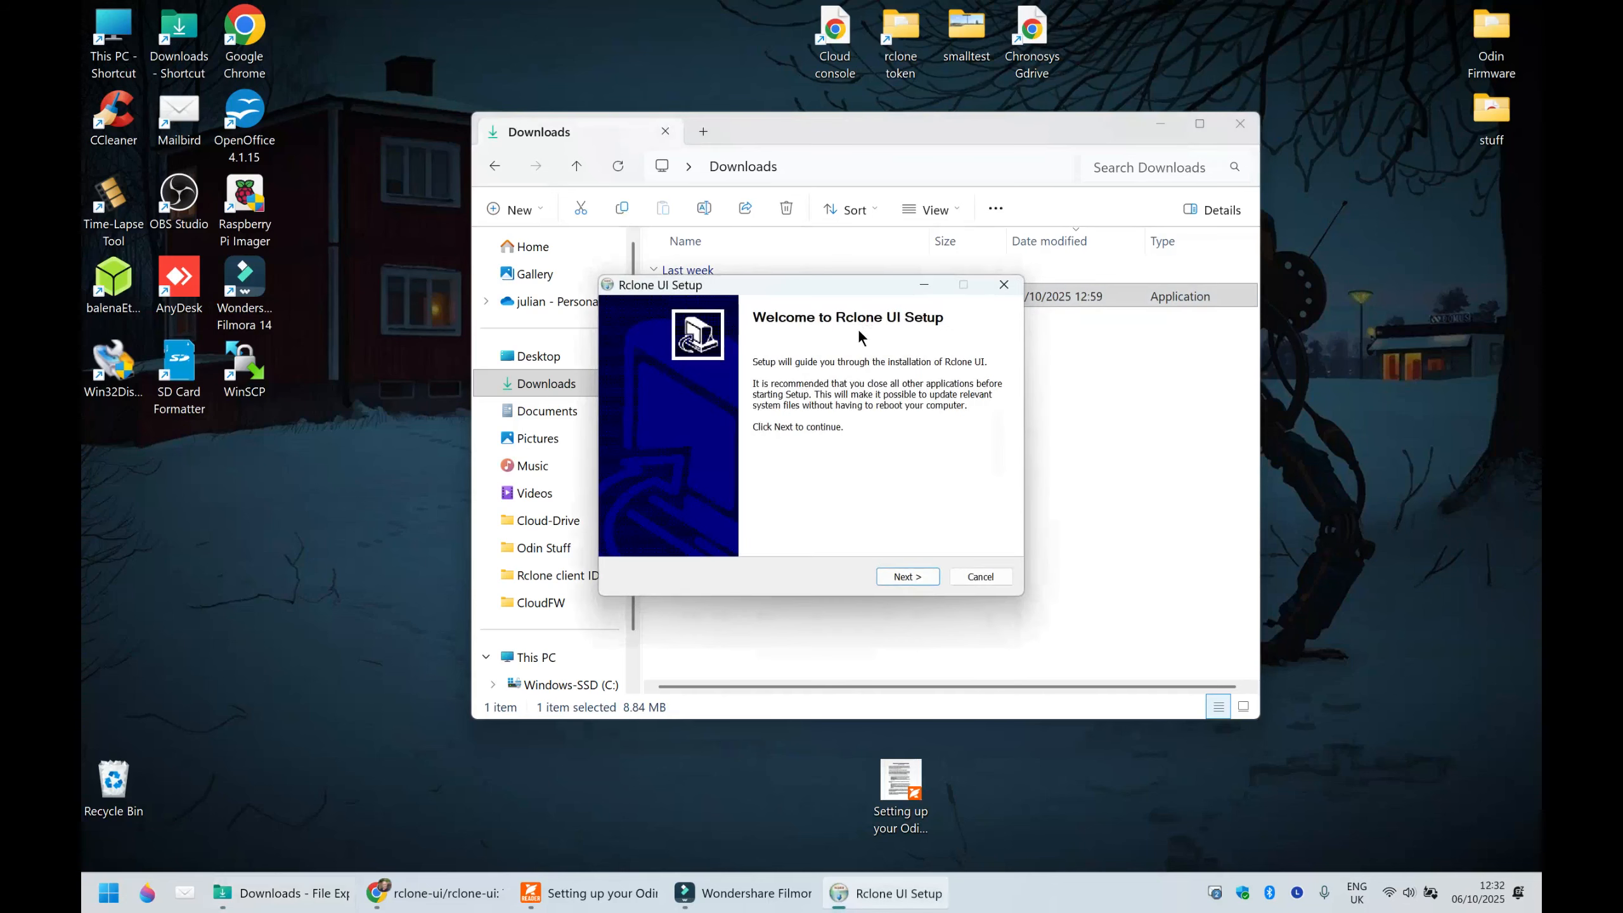
pyautogui.click(910, 576)
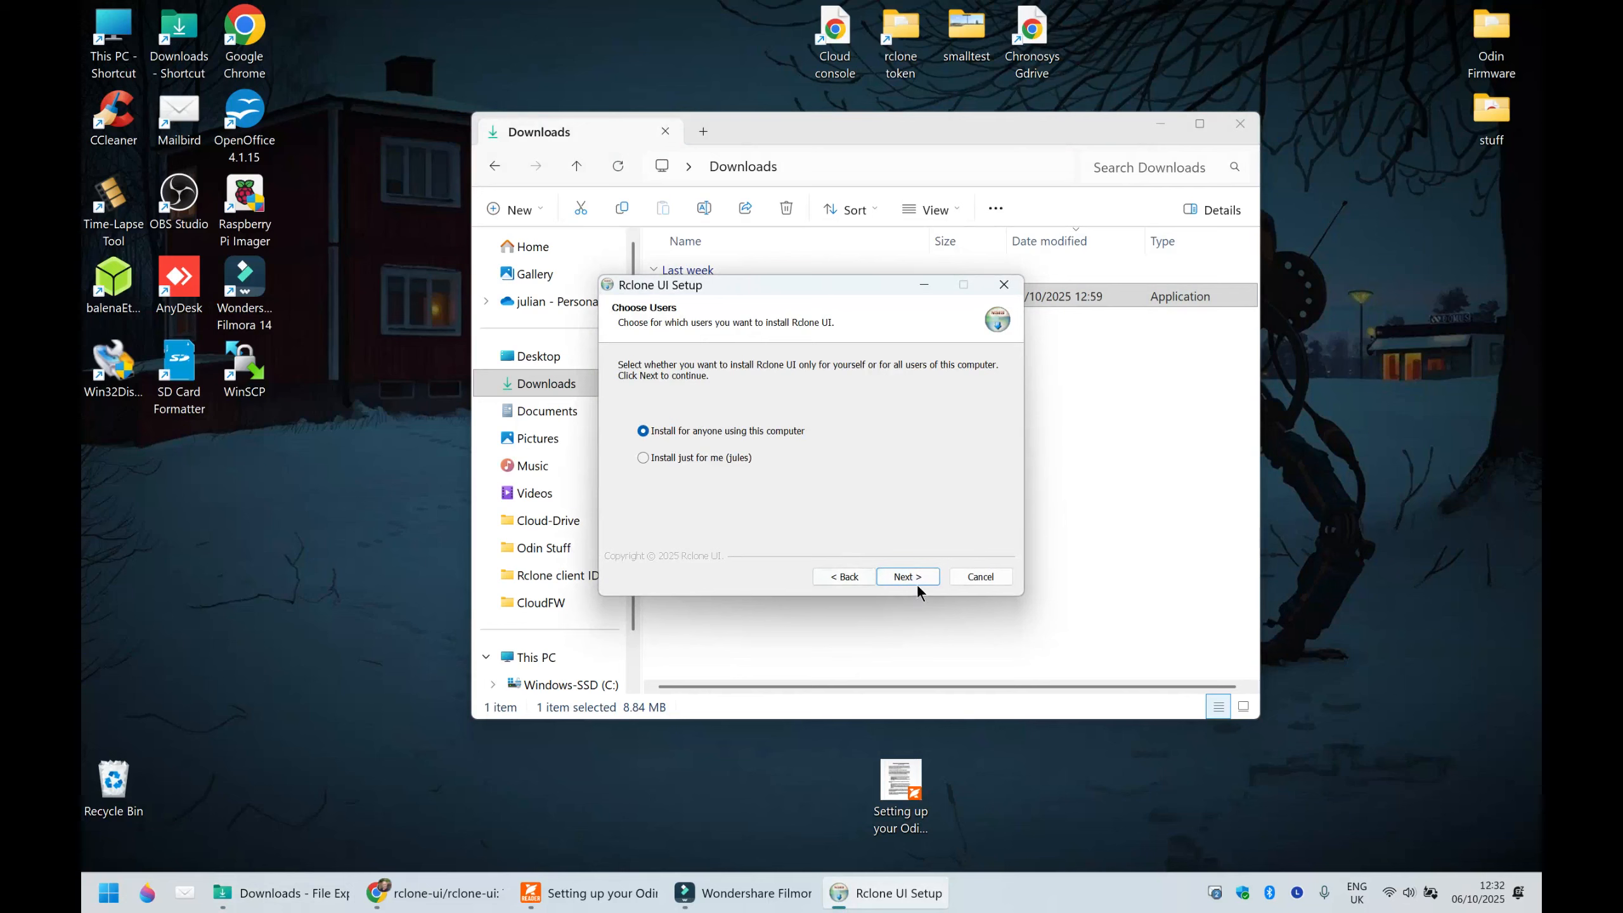
pyautogui.click(910, 579)
pyautogui.click(923, 579)
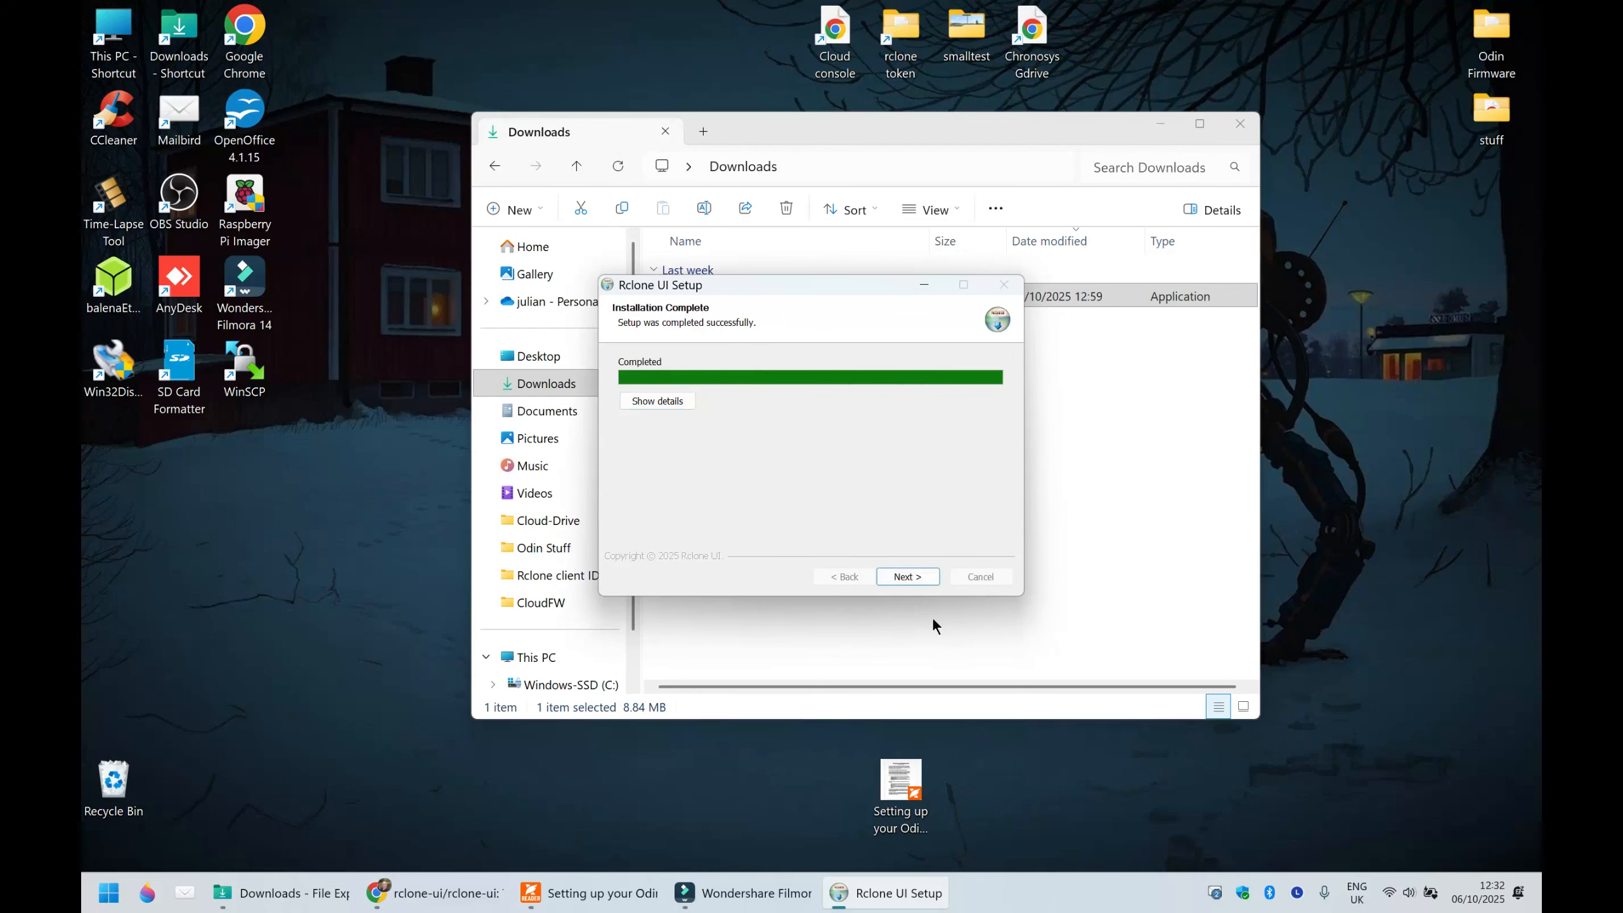
pyautogui.click(923, 579)
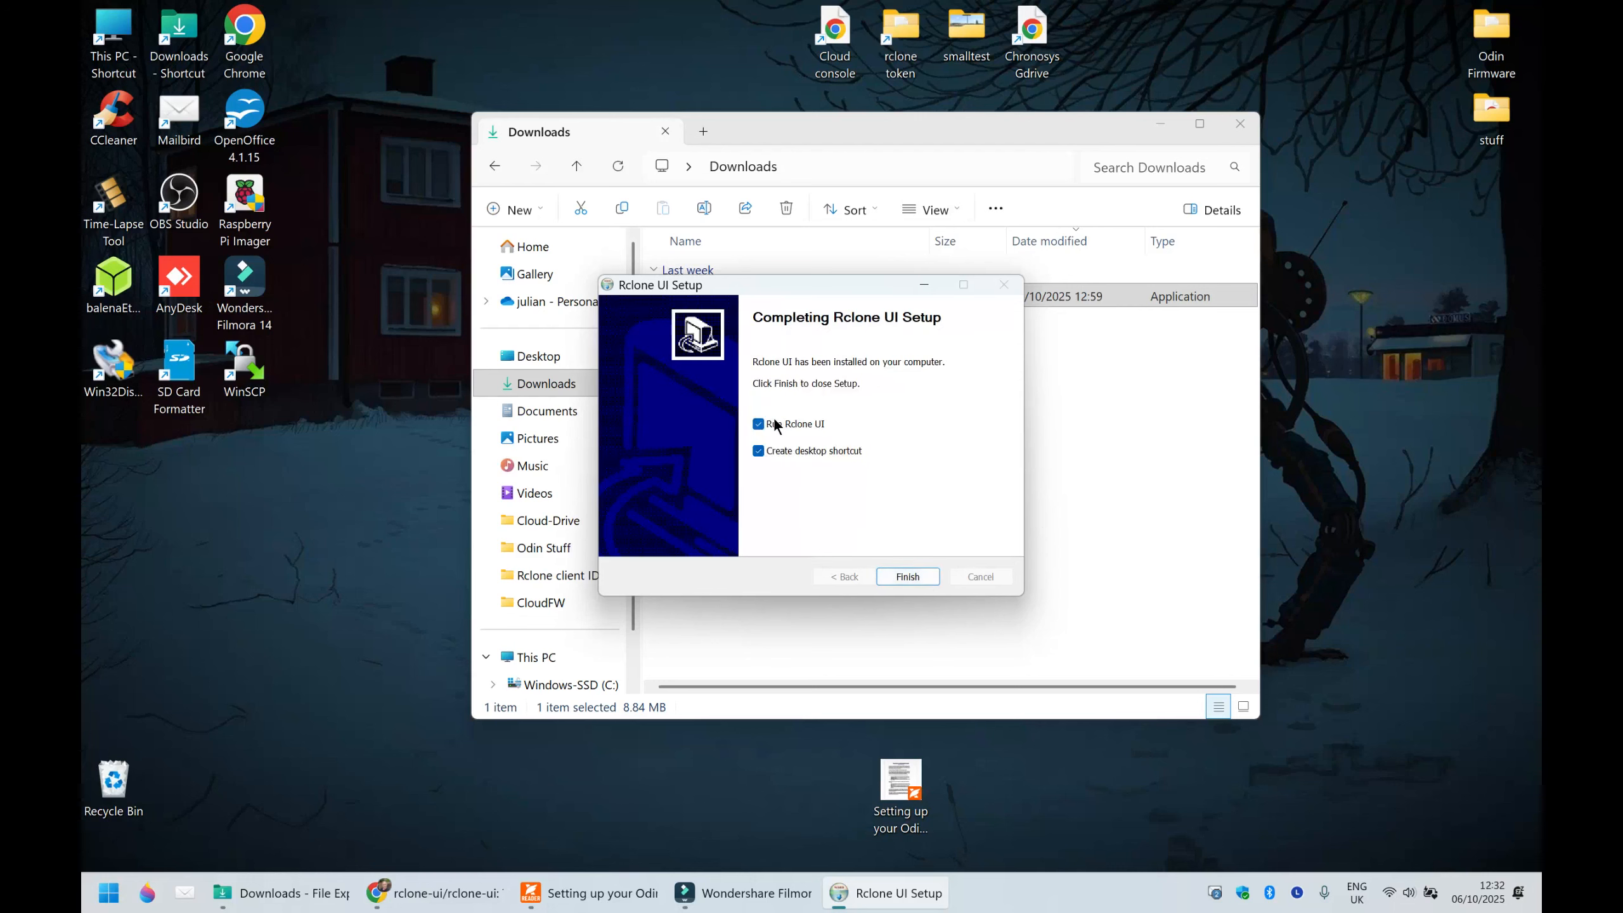
pyautogui.click(916, 577)
pyautogui.click(1246, 128)
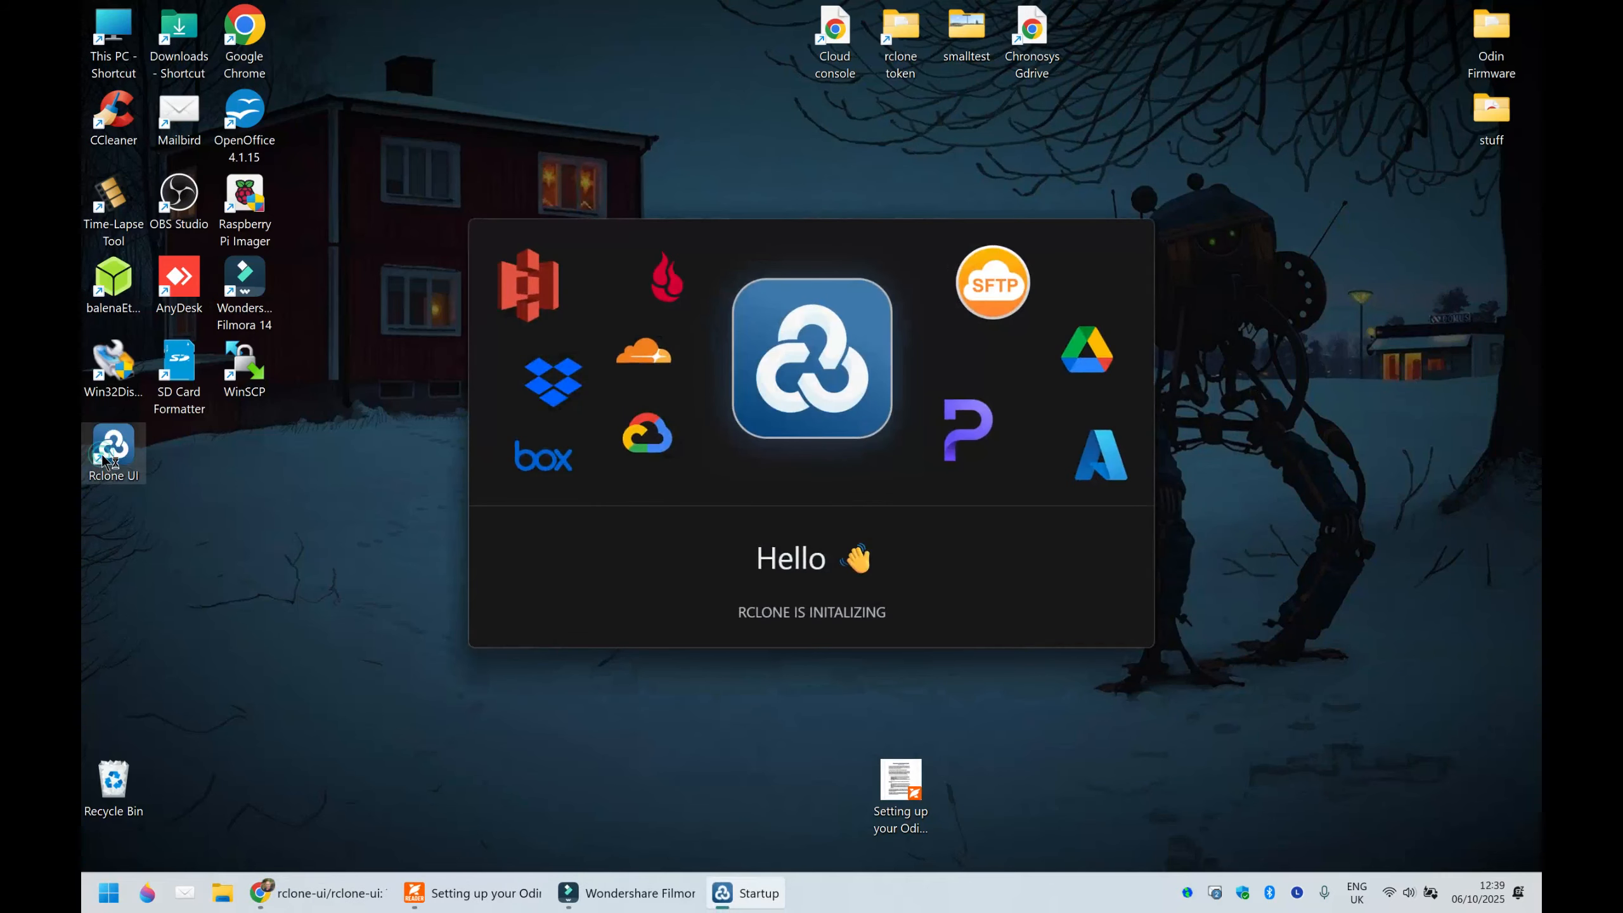
# - Move the Rclone UI shortcut to the upper edge of the desktop and start the initialized Rclone
pyautogui.moveTo(534, 299); pyautogui.dragTo(638, 35)
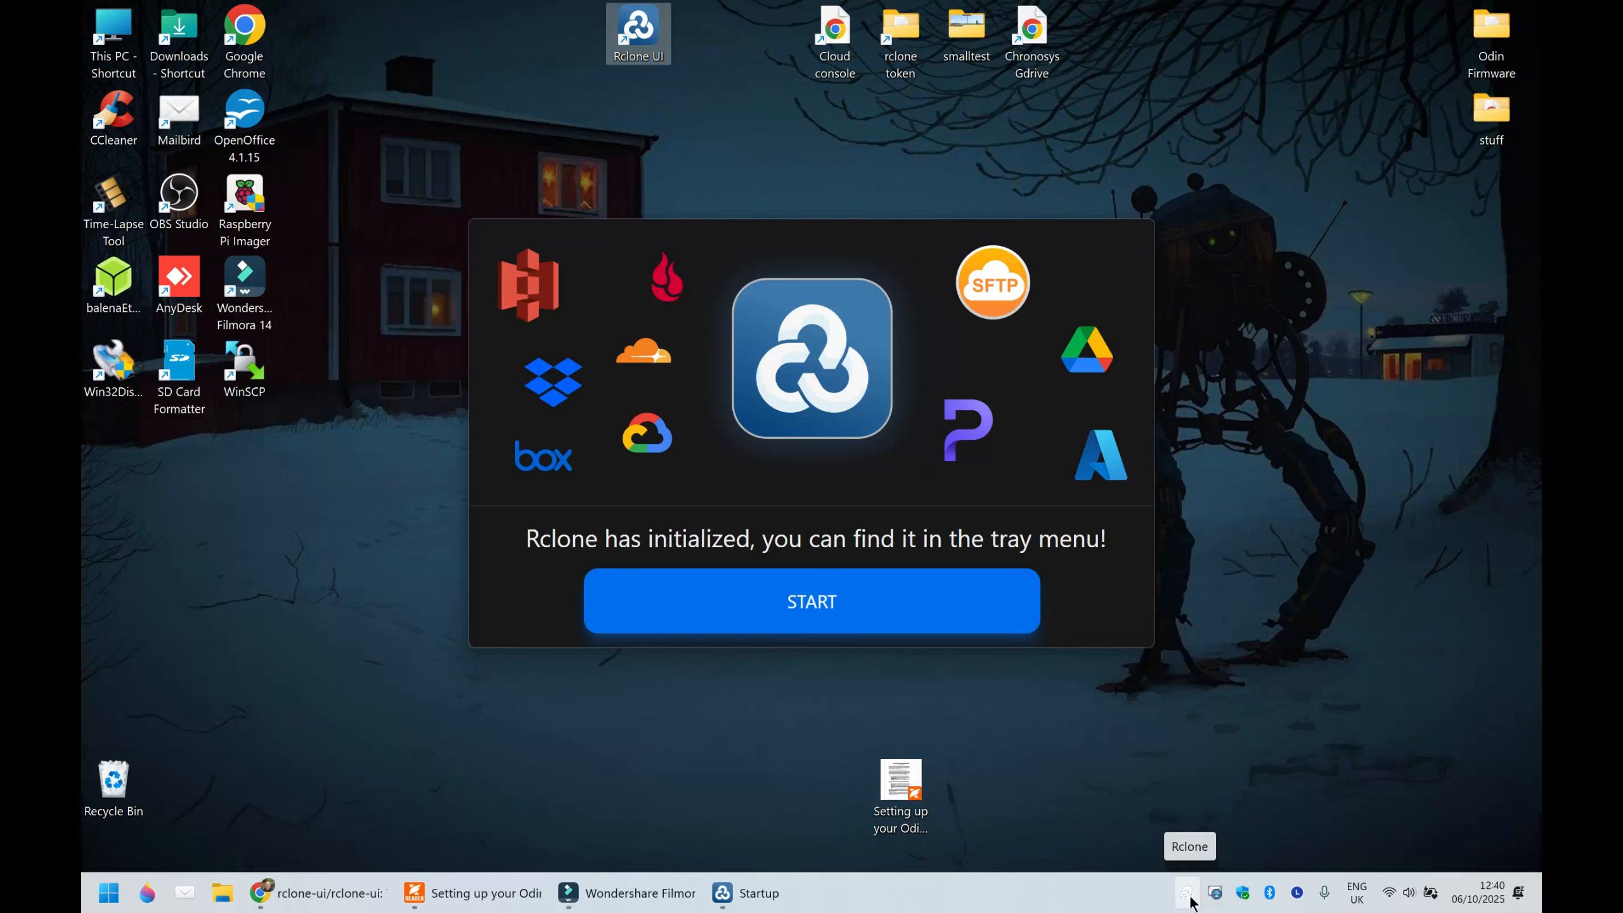
pyautogui.click(813, 603)
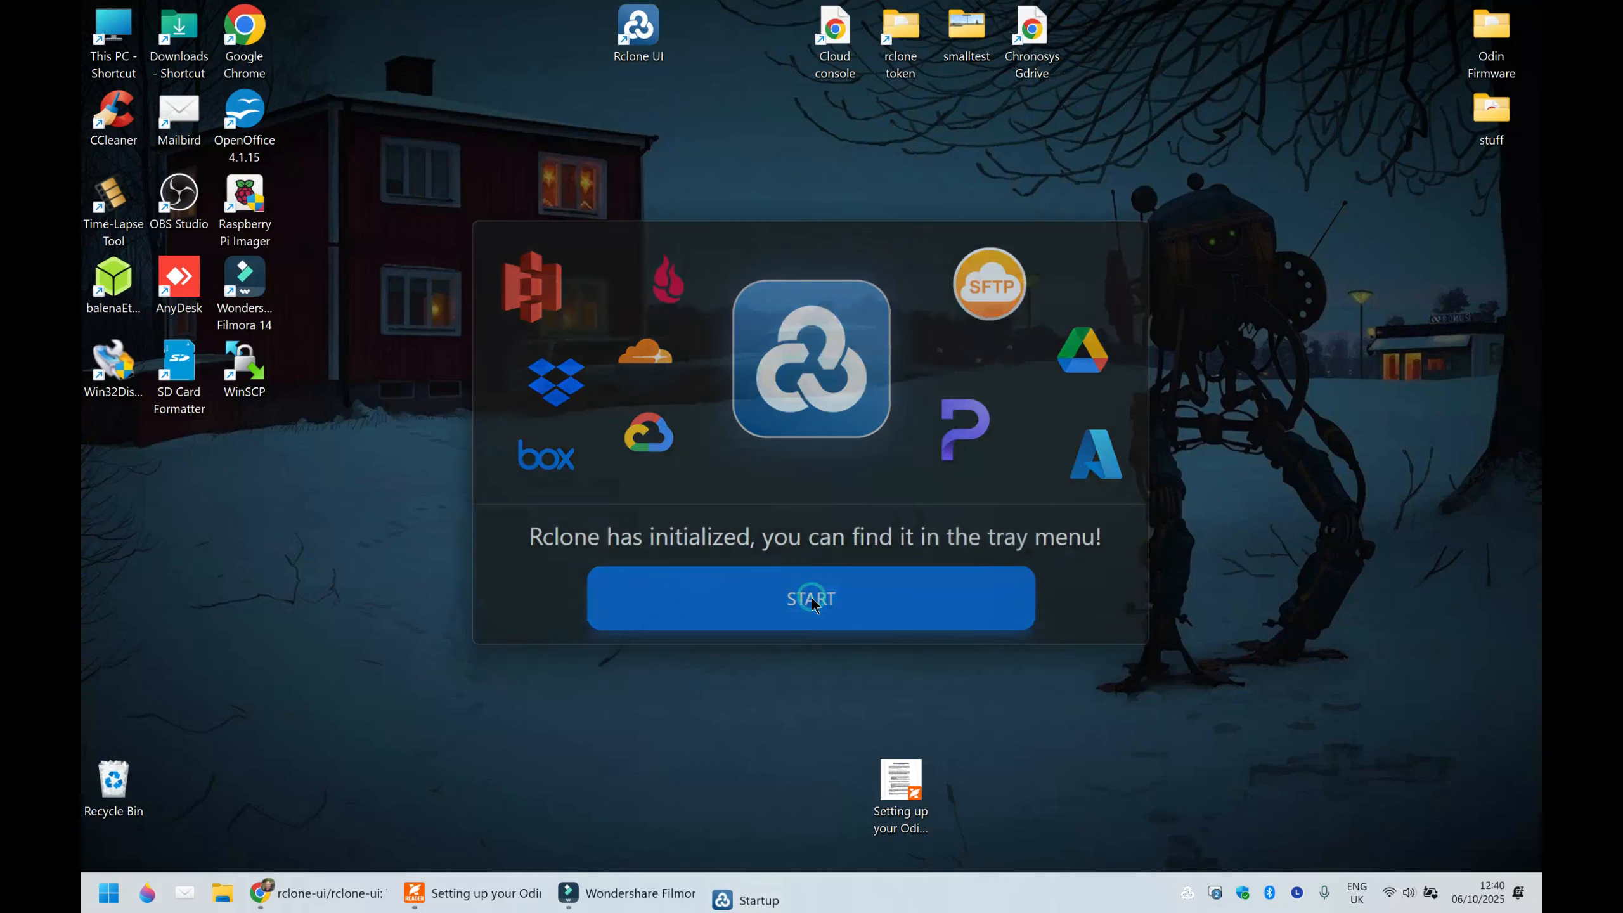
# - Open the Rclone UI settings and shift the Settings window slightly on the desktop
pyautogui.click(1188, 895)
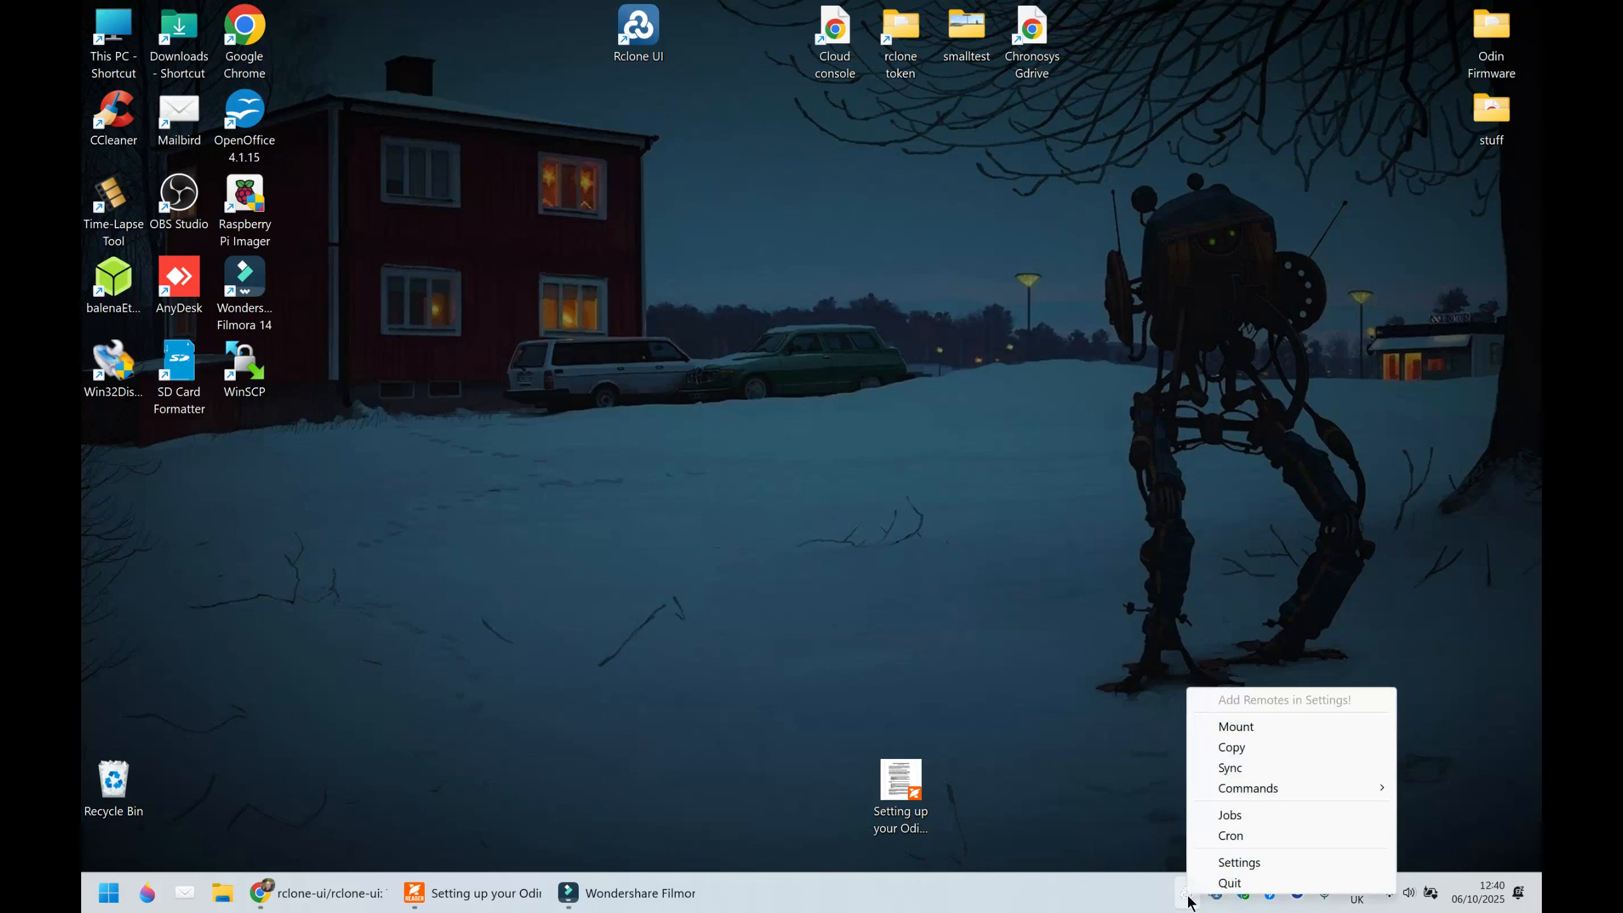
pyautogui.click(1261, 865)
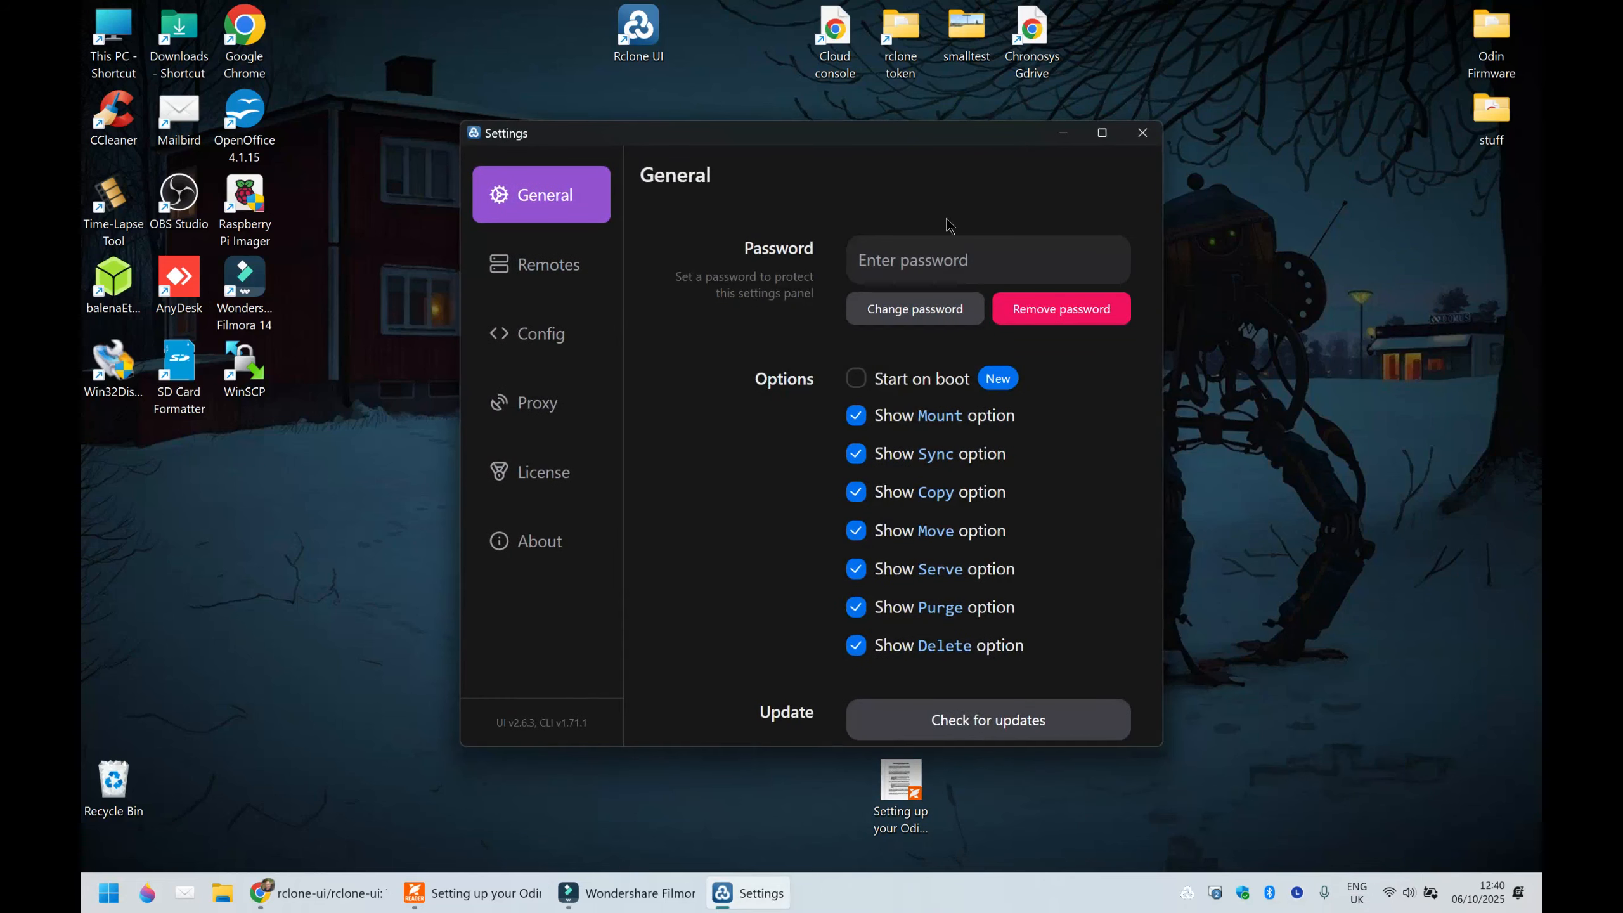
pyautogui.moveTo(858, 140); pyautogui.dragTo(802, 124)
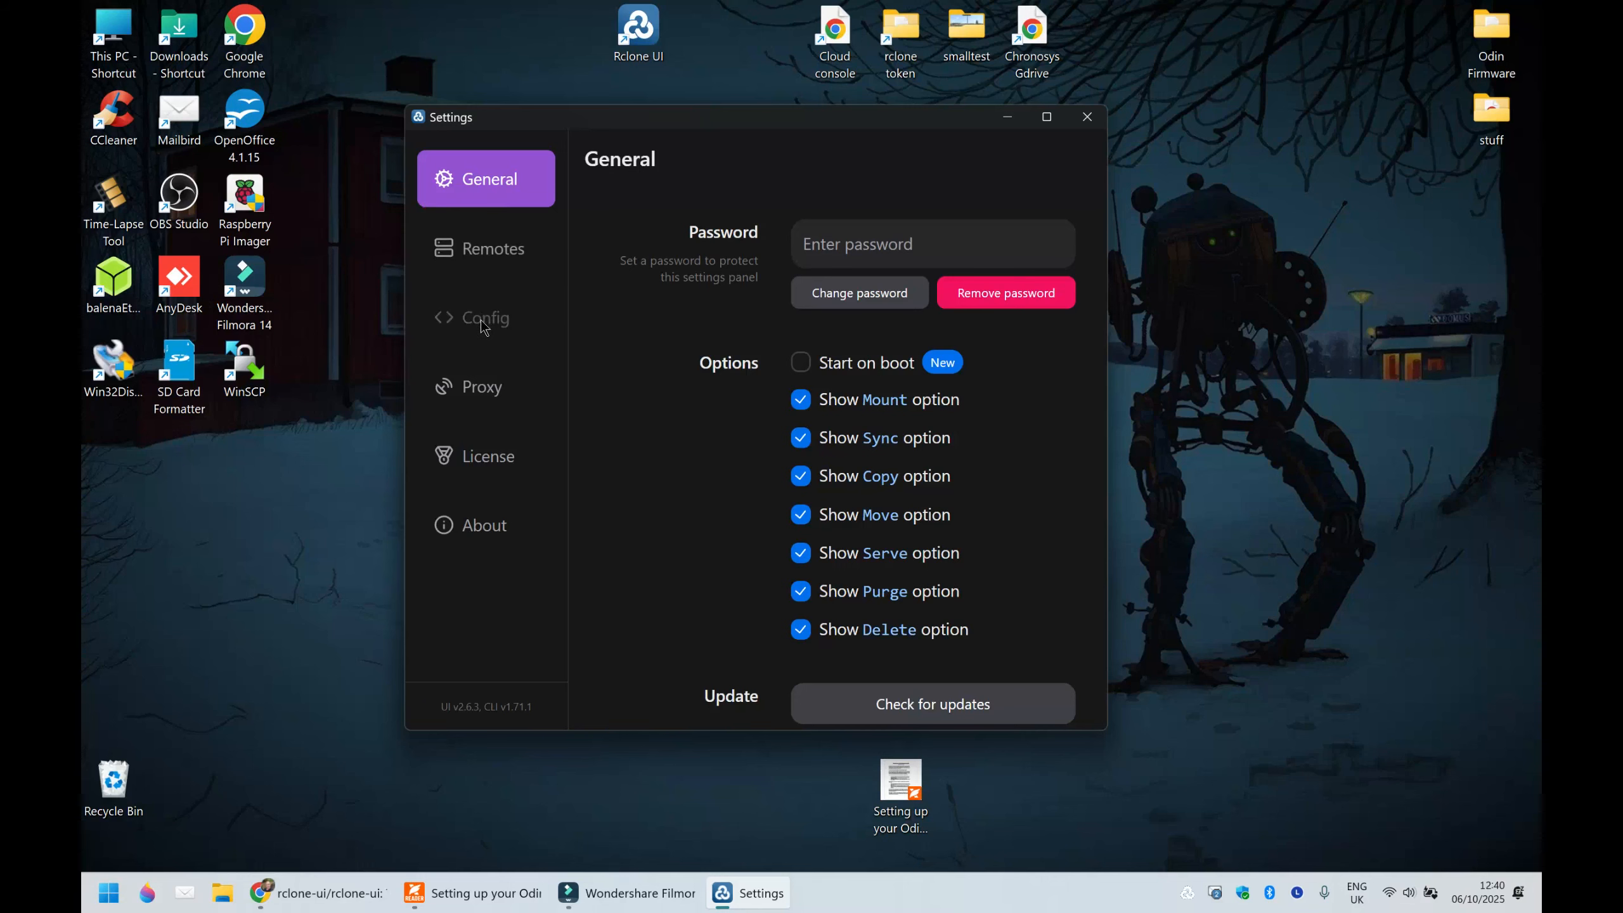
# - Begin a new remote in the Rclone UI settings and name it myremote
pyautogui.click(484, 256)
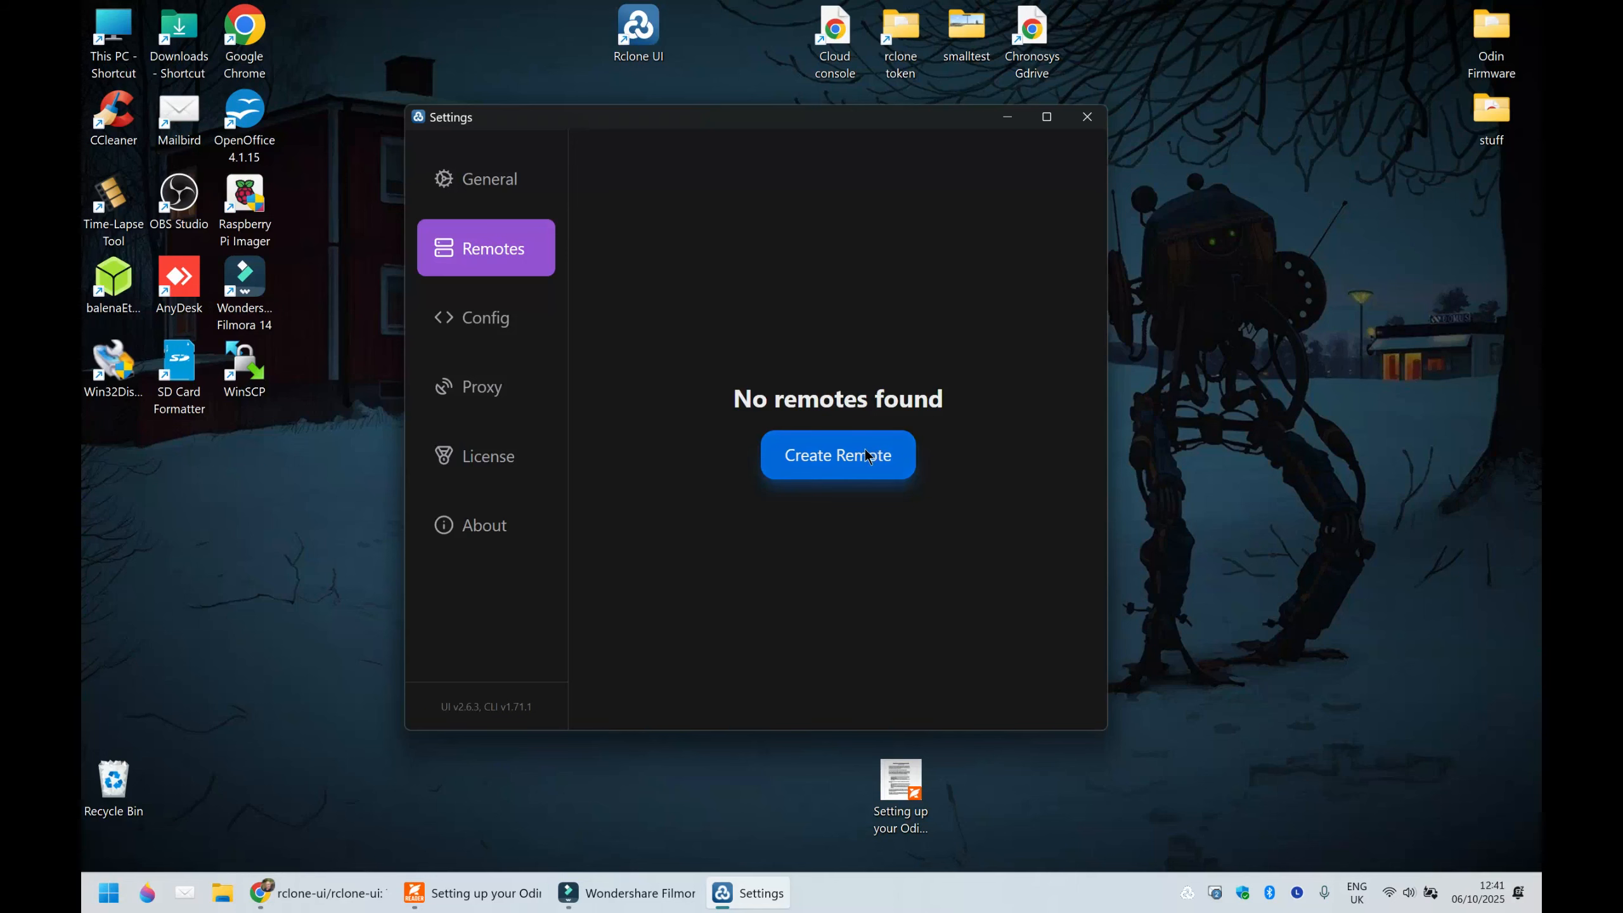
pyautogui.click(833, 454)
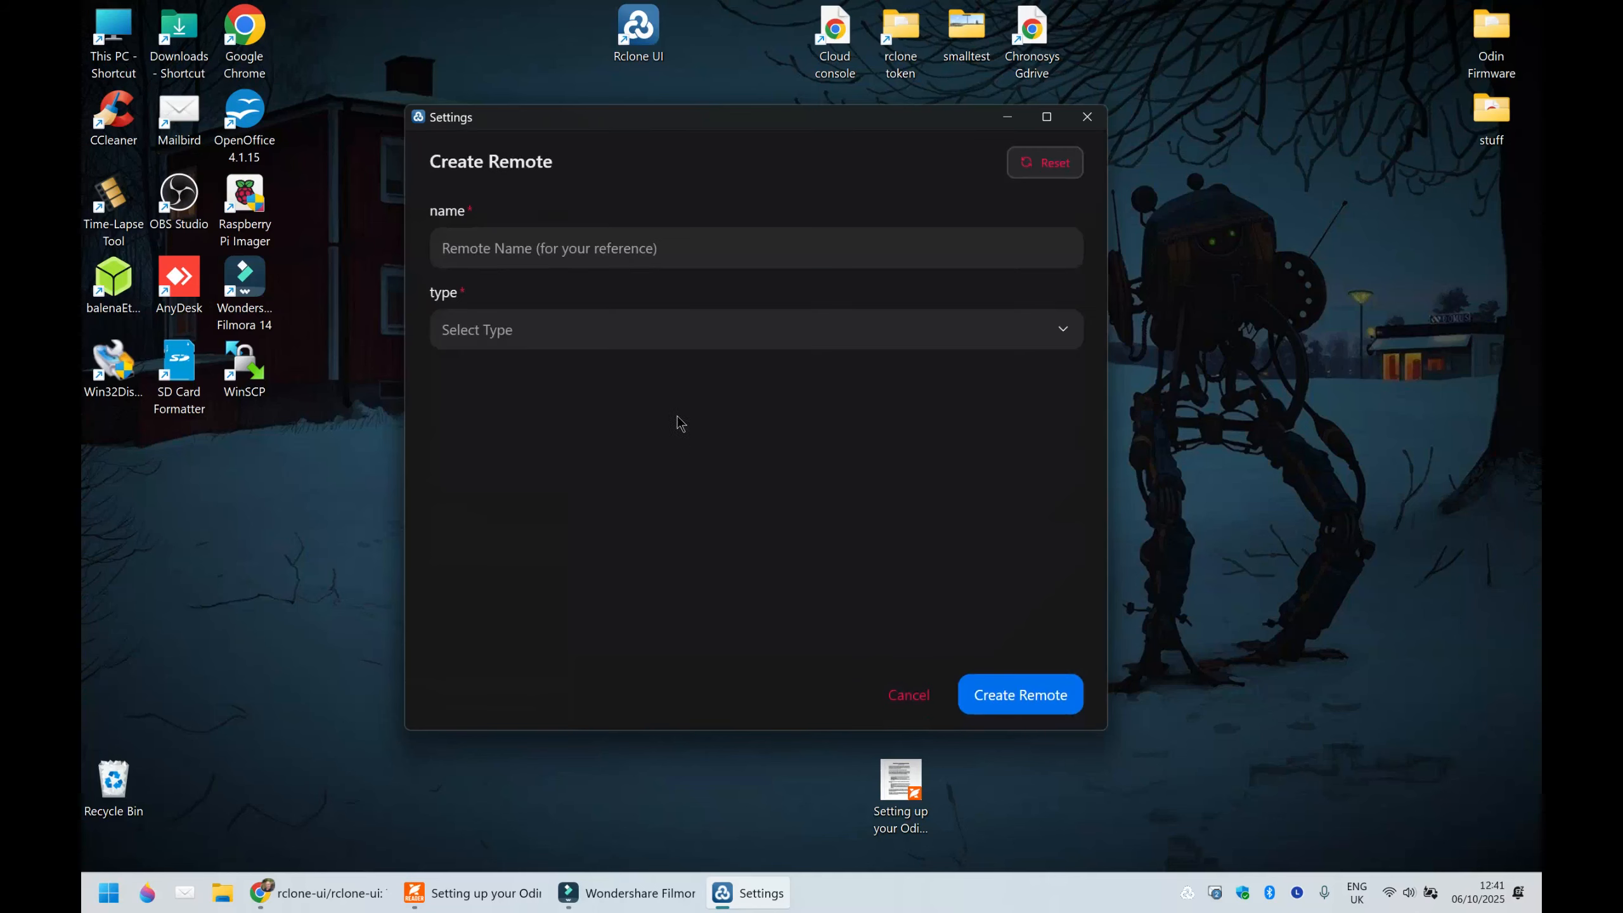
pyautogui.click(697, 251)
pyautogui.write('my')
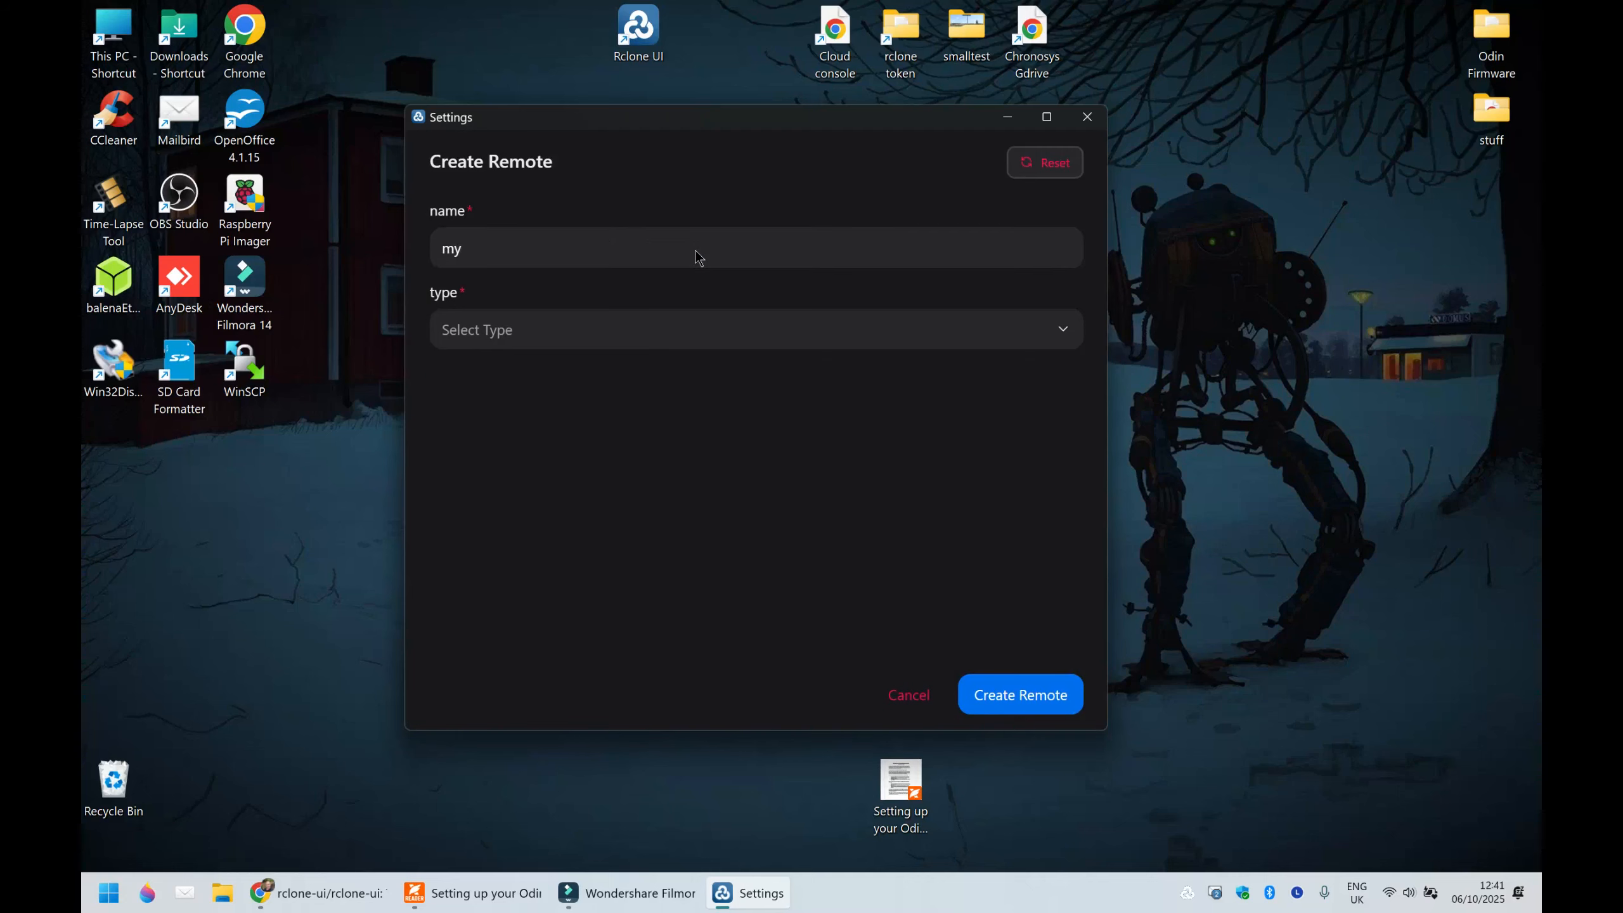
pyautogui.write('remote')
# - Set the type of the new remote myremote to Google Drive
pyautogui.click(740, 332)
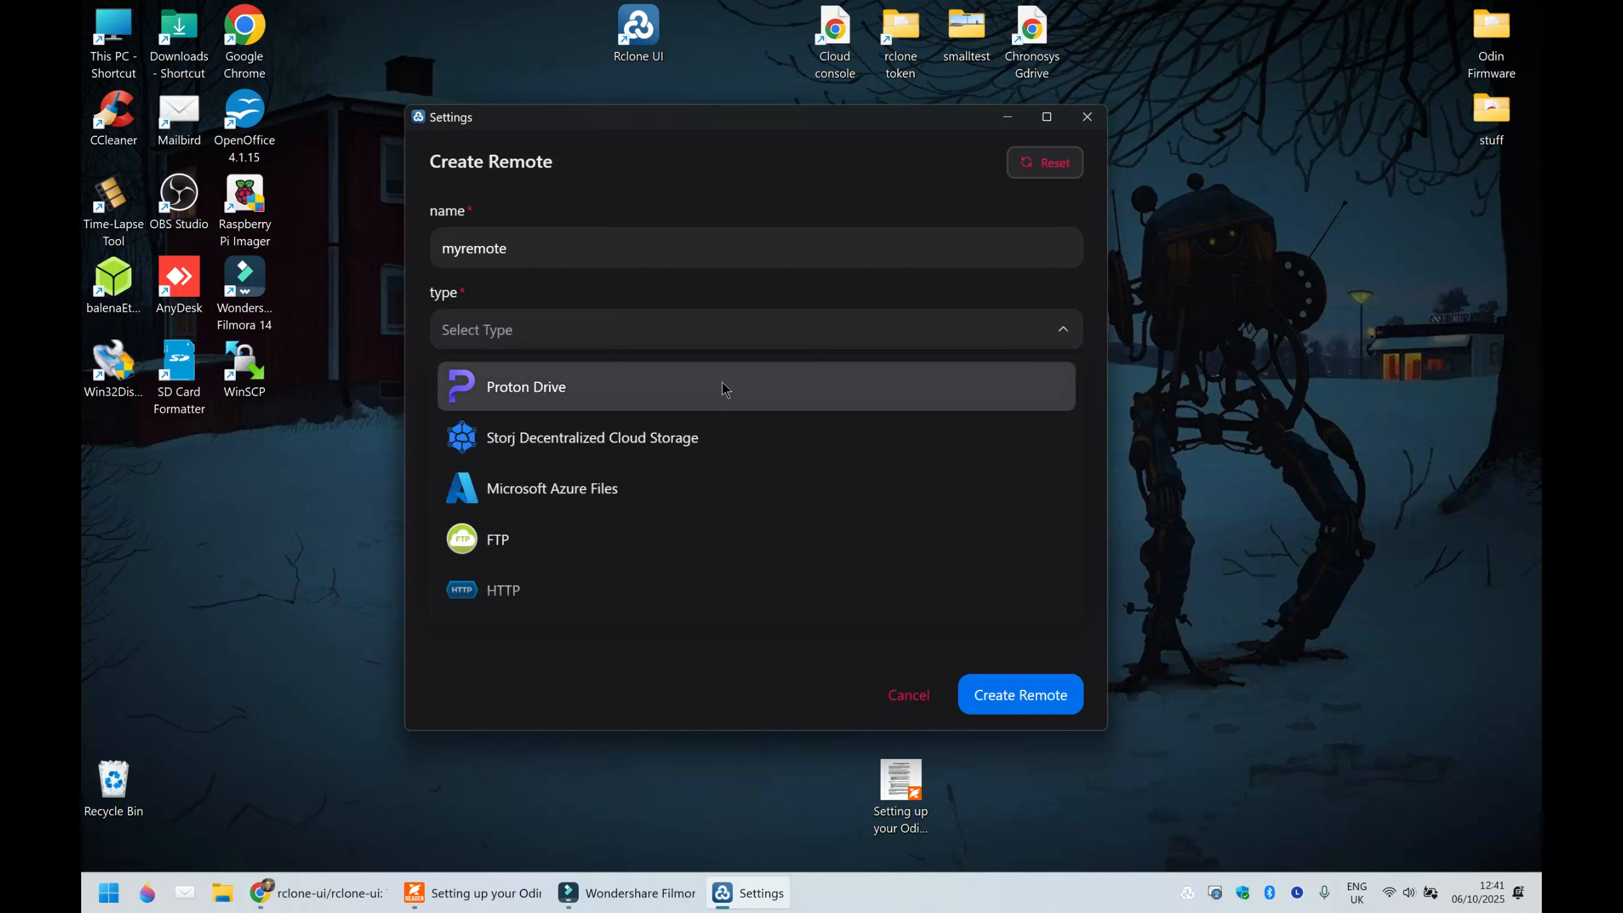
pyautogui.scroll(-3, 716, 391)
pyautogui.scroll(-3, 714, 400)
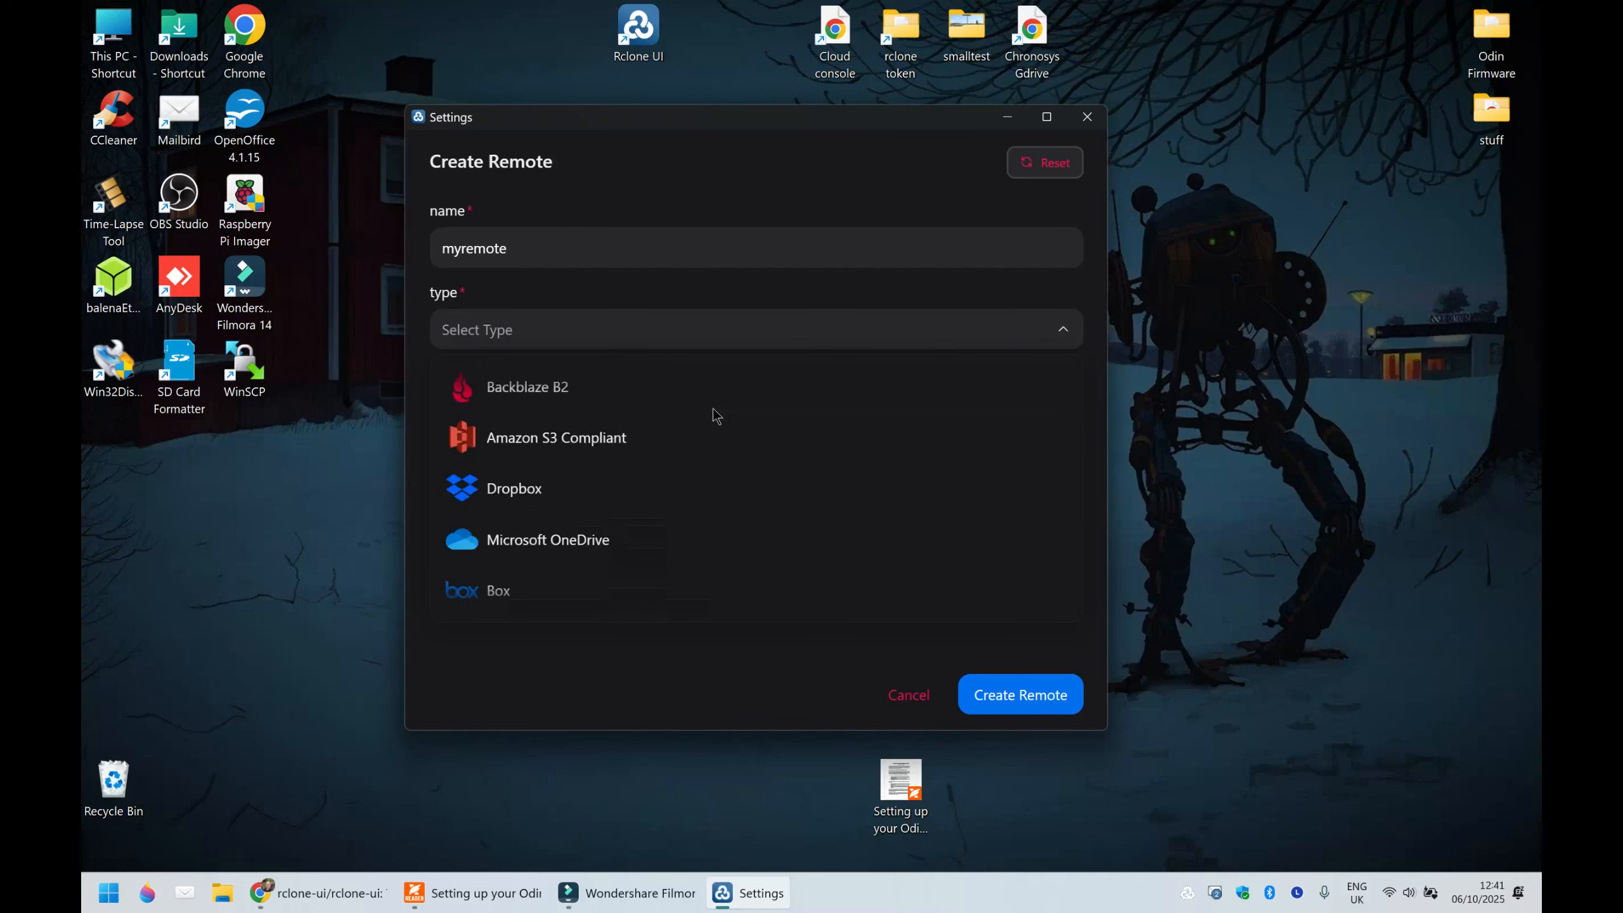
pyautogui.scroll(5, 720, 470)
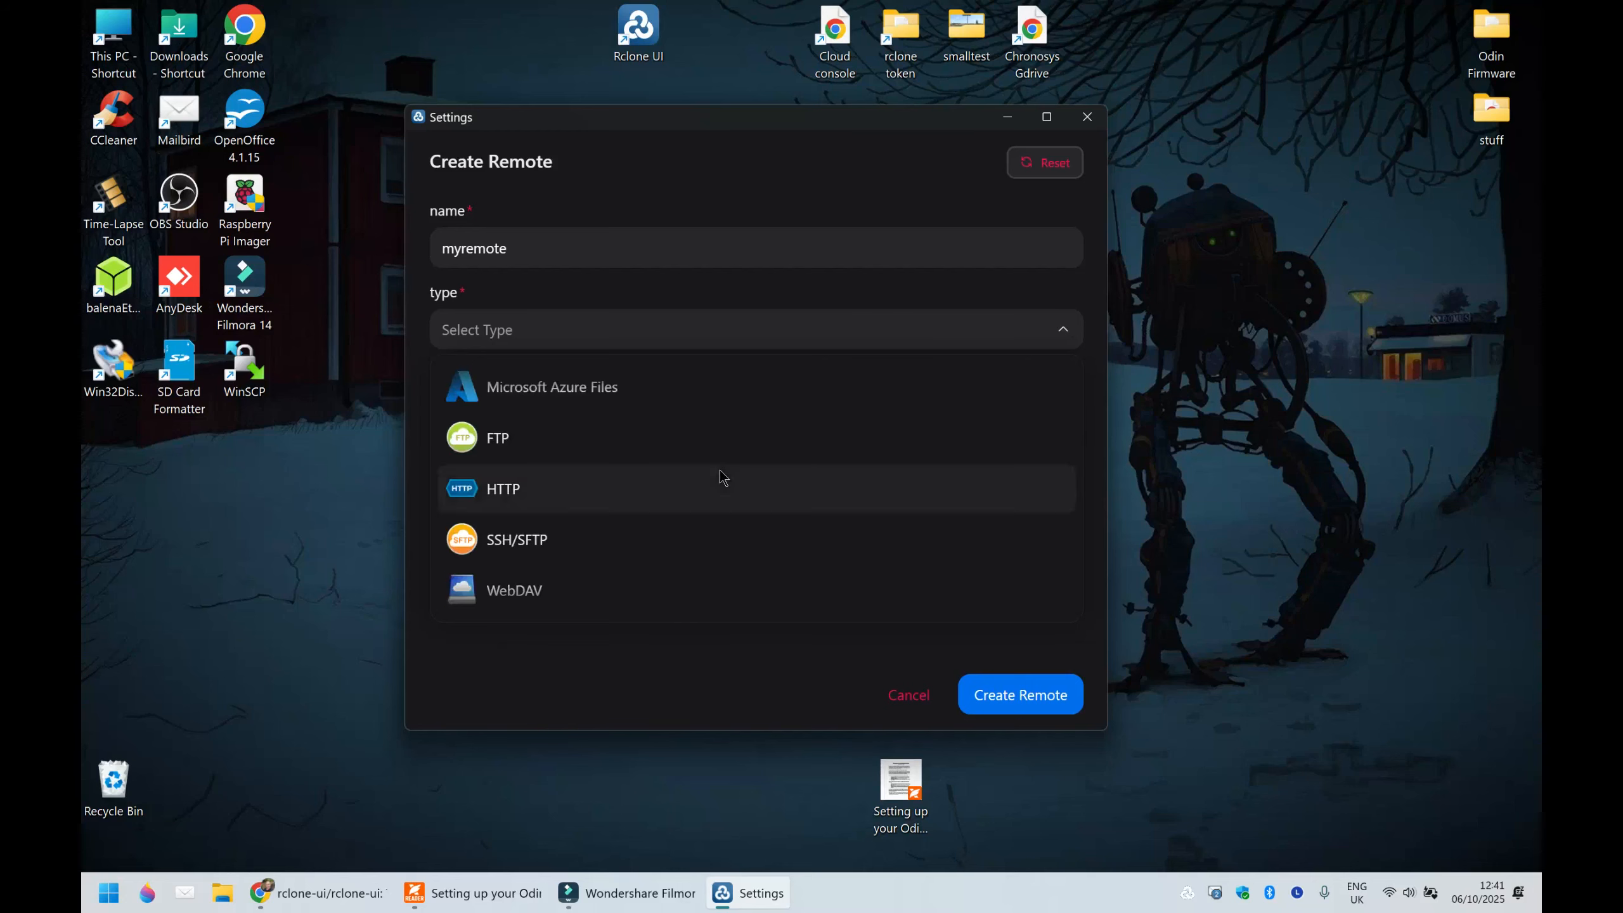
pyautogui.scroll(-6, 720, 472)
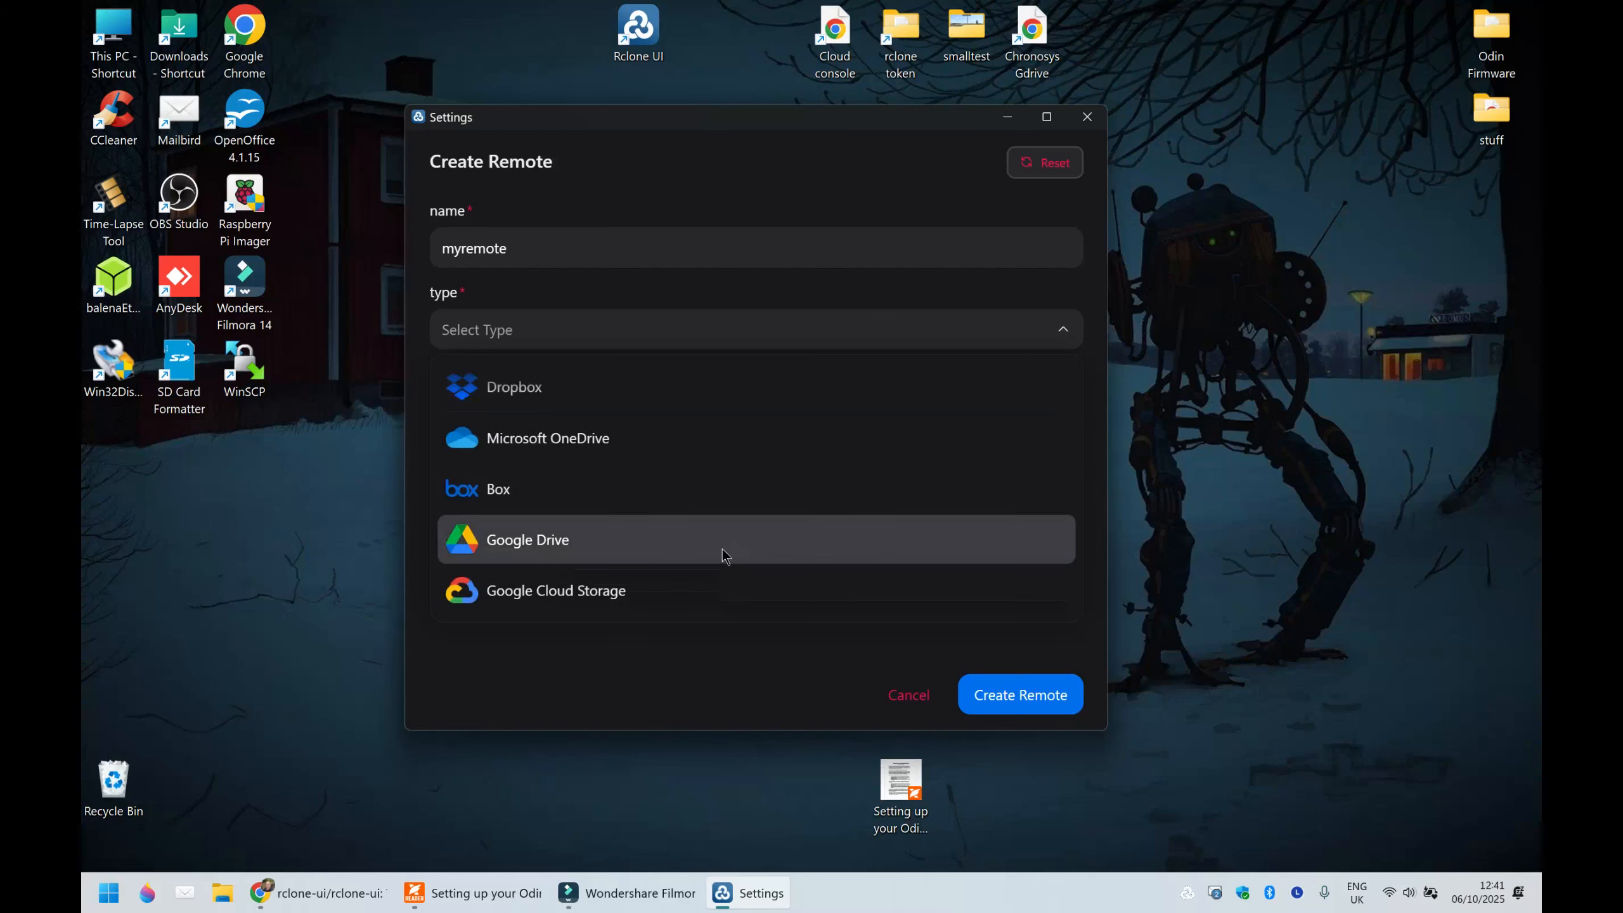
pyautogui.scroll(2, 750, 546)
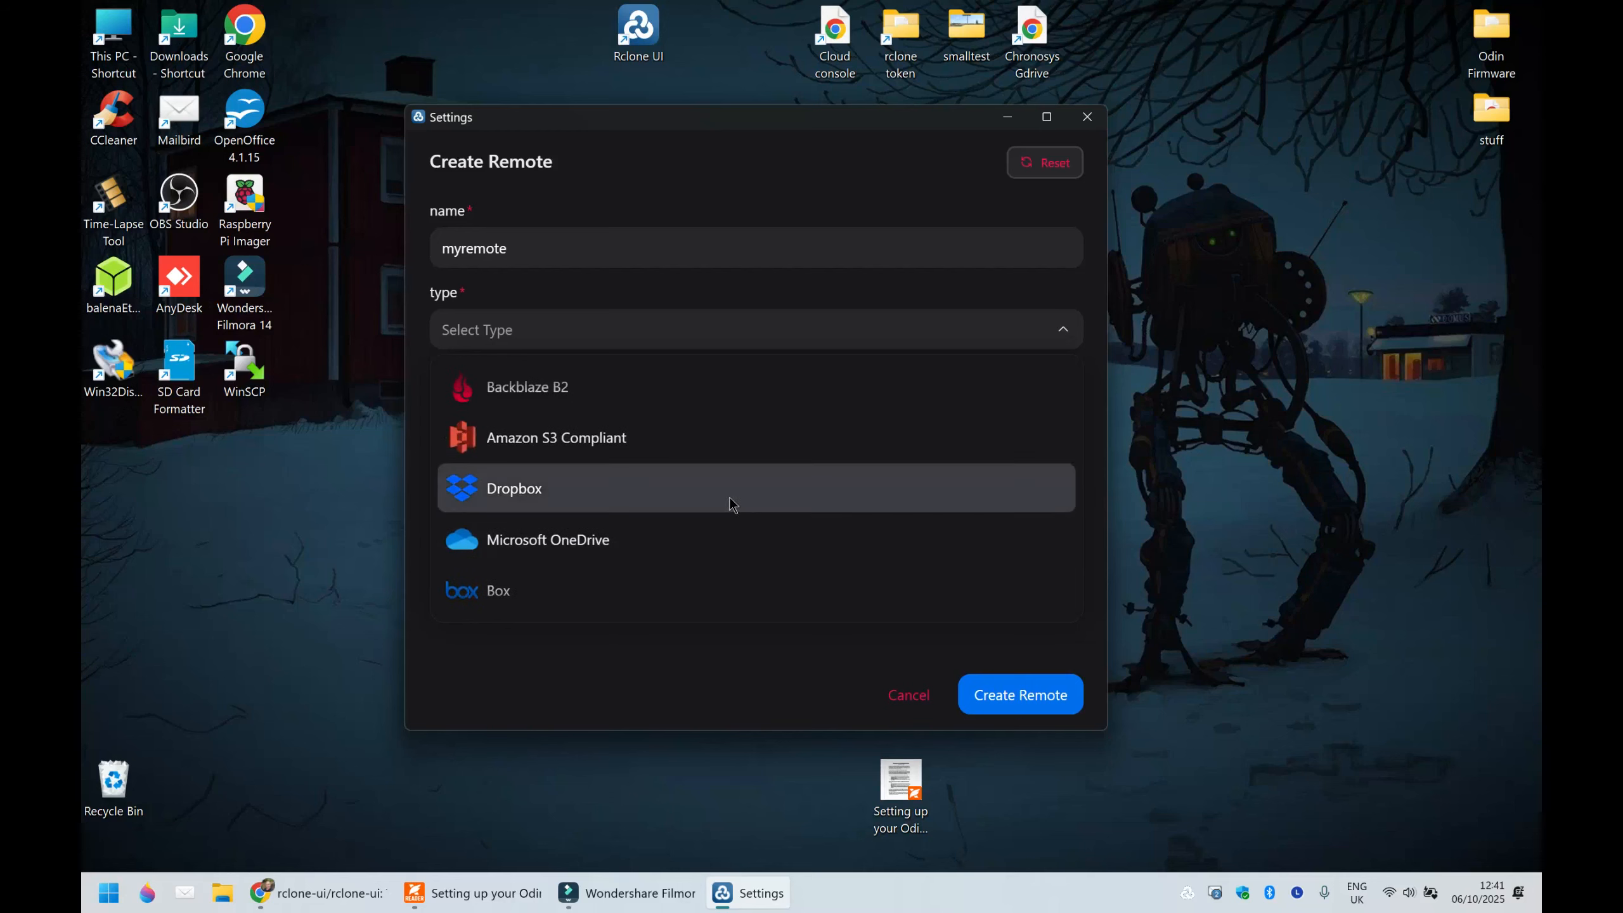
pyautogui.scroll(-2, 732, 505)
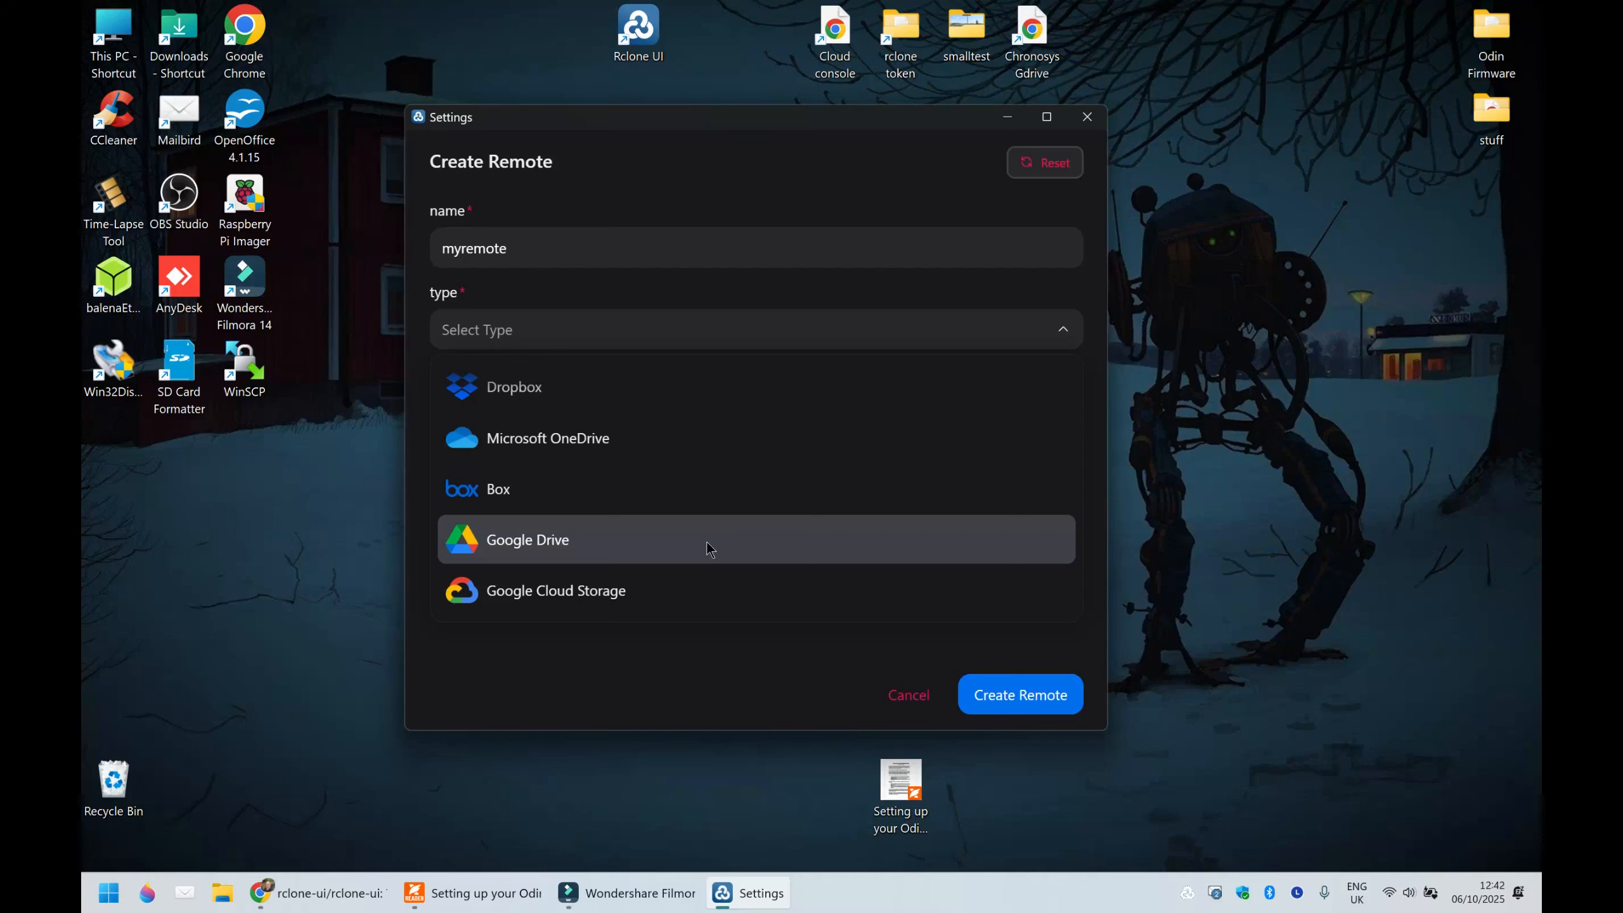
pyautogui.click(706, 542)
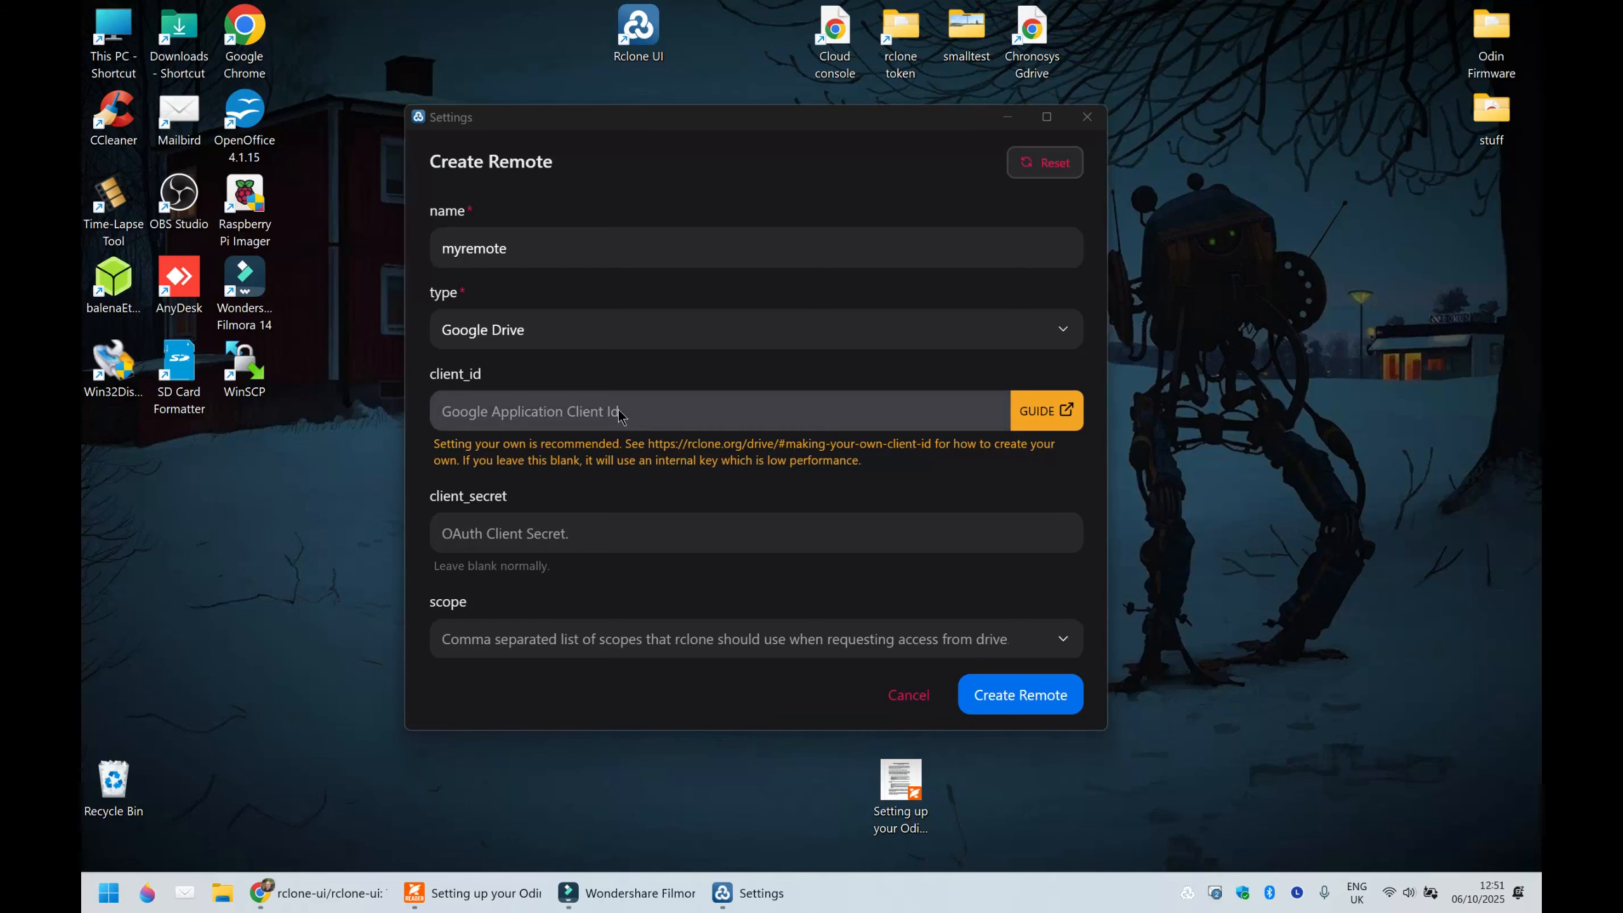
# - Copy the Google Drive client ID from the Odin Cloud Storage PDF guide into the remote's client_id field in Rclone UI
pyautogui.click(473, 892)
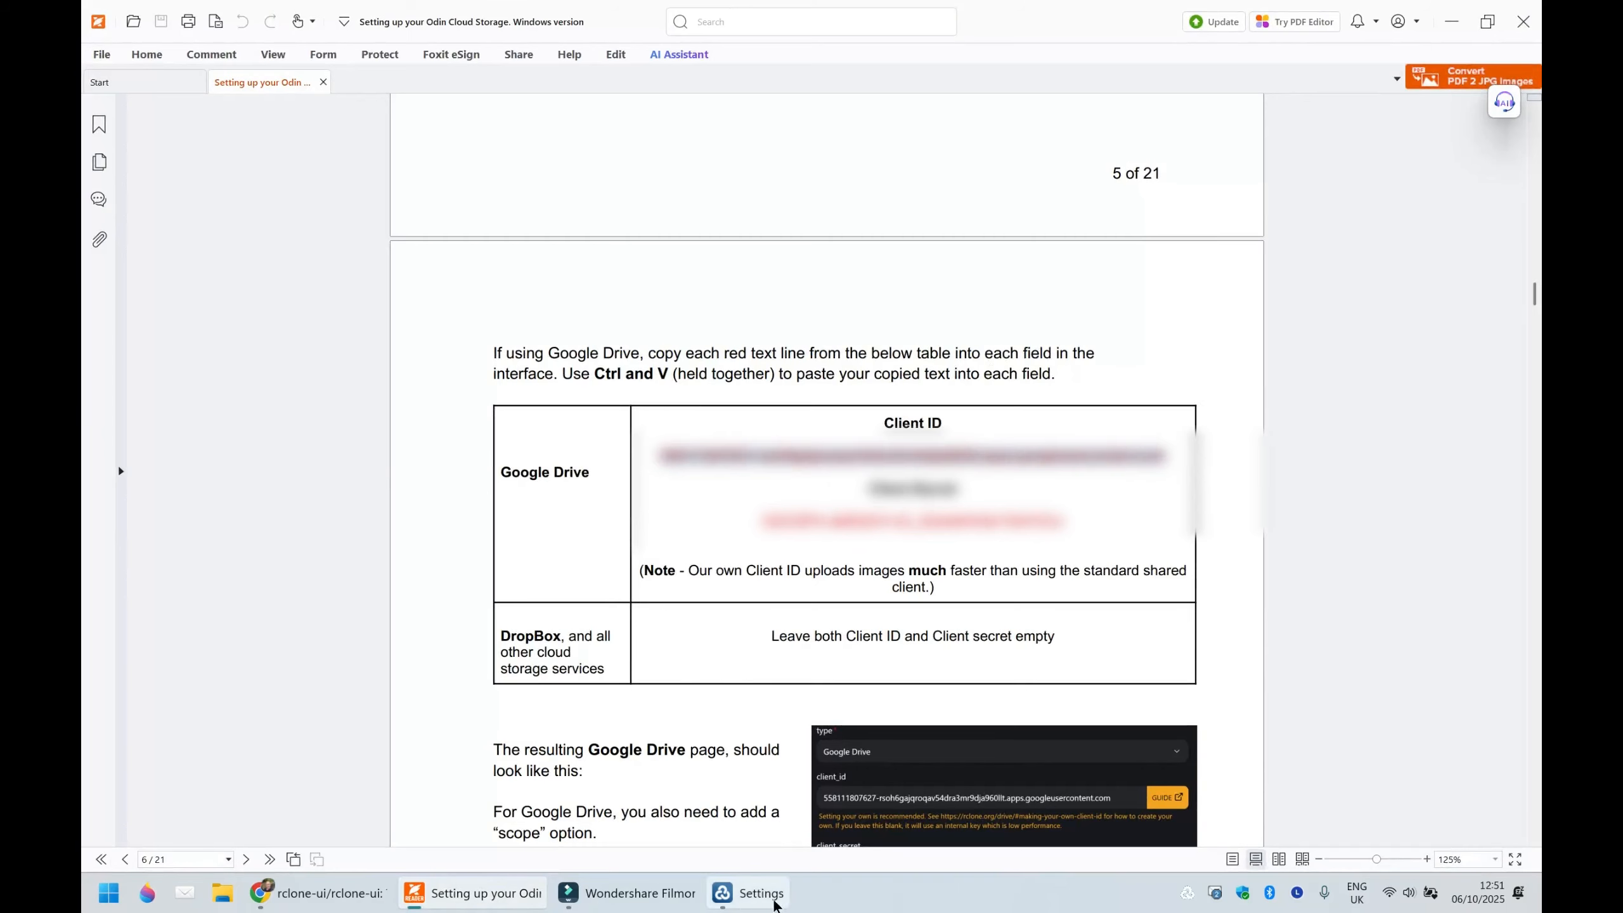
pyautogui.click(741, 901)
pyautogui.click(525, 411)
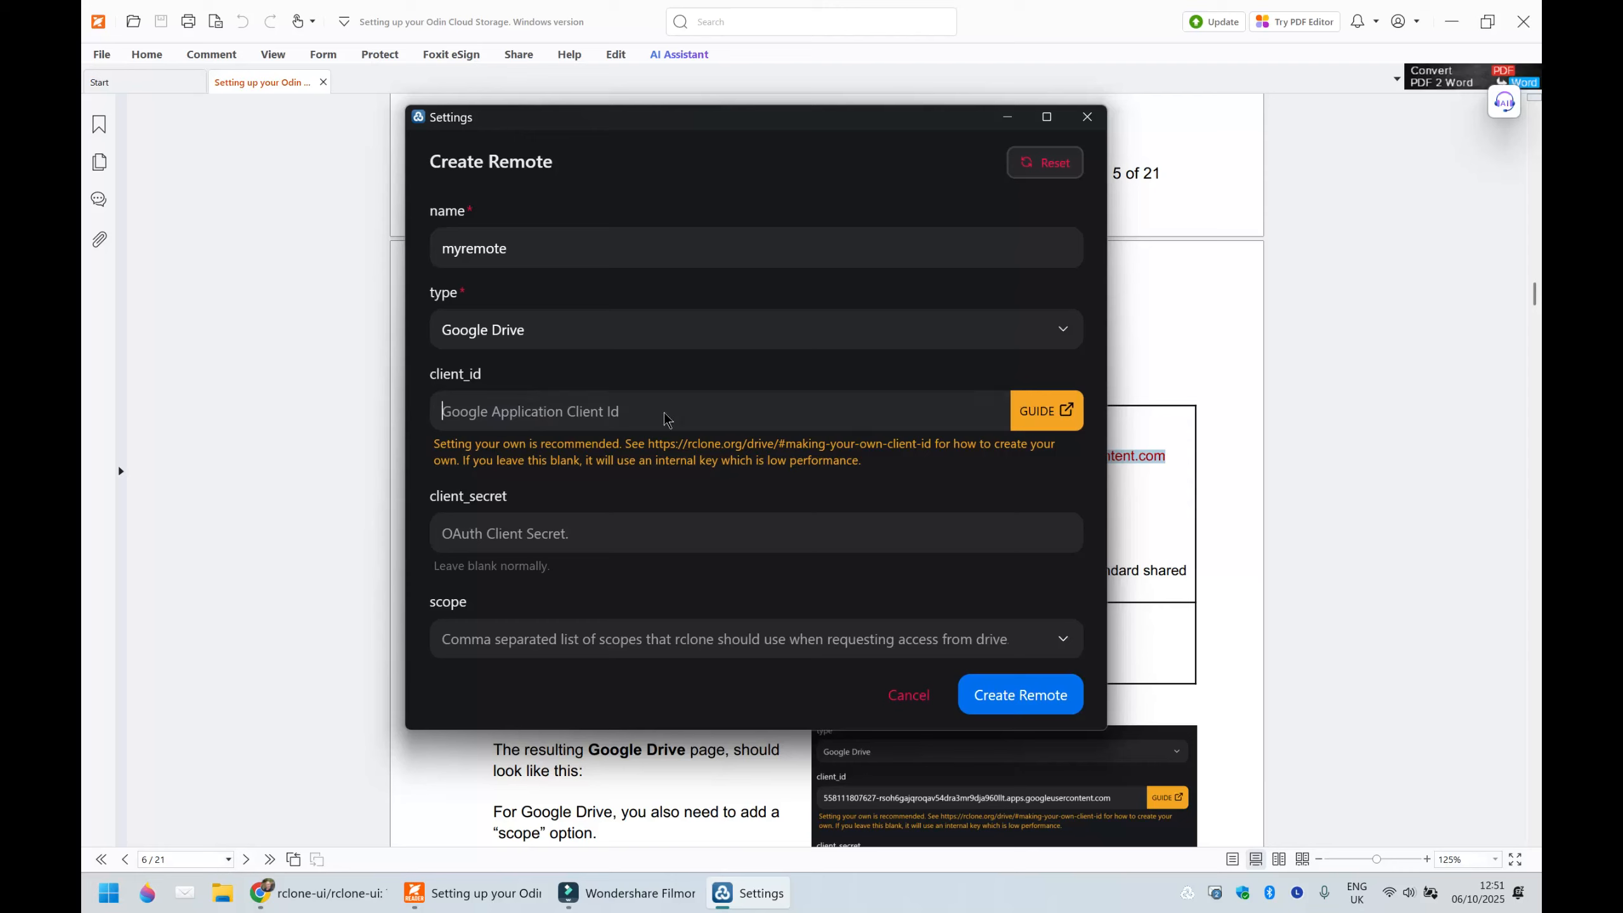
pyautogui.hotkey('ctrl', 'v')
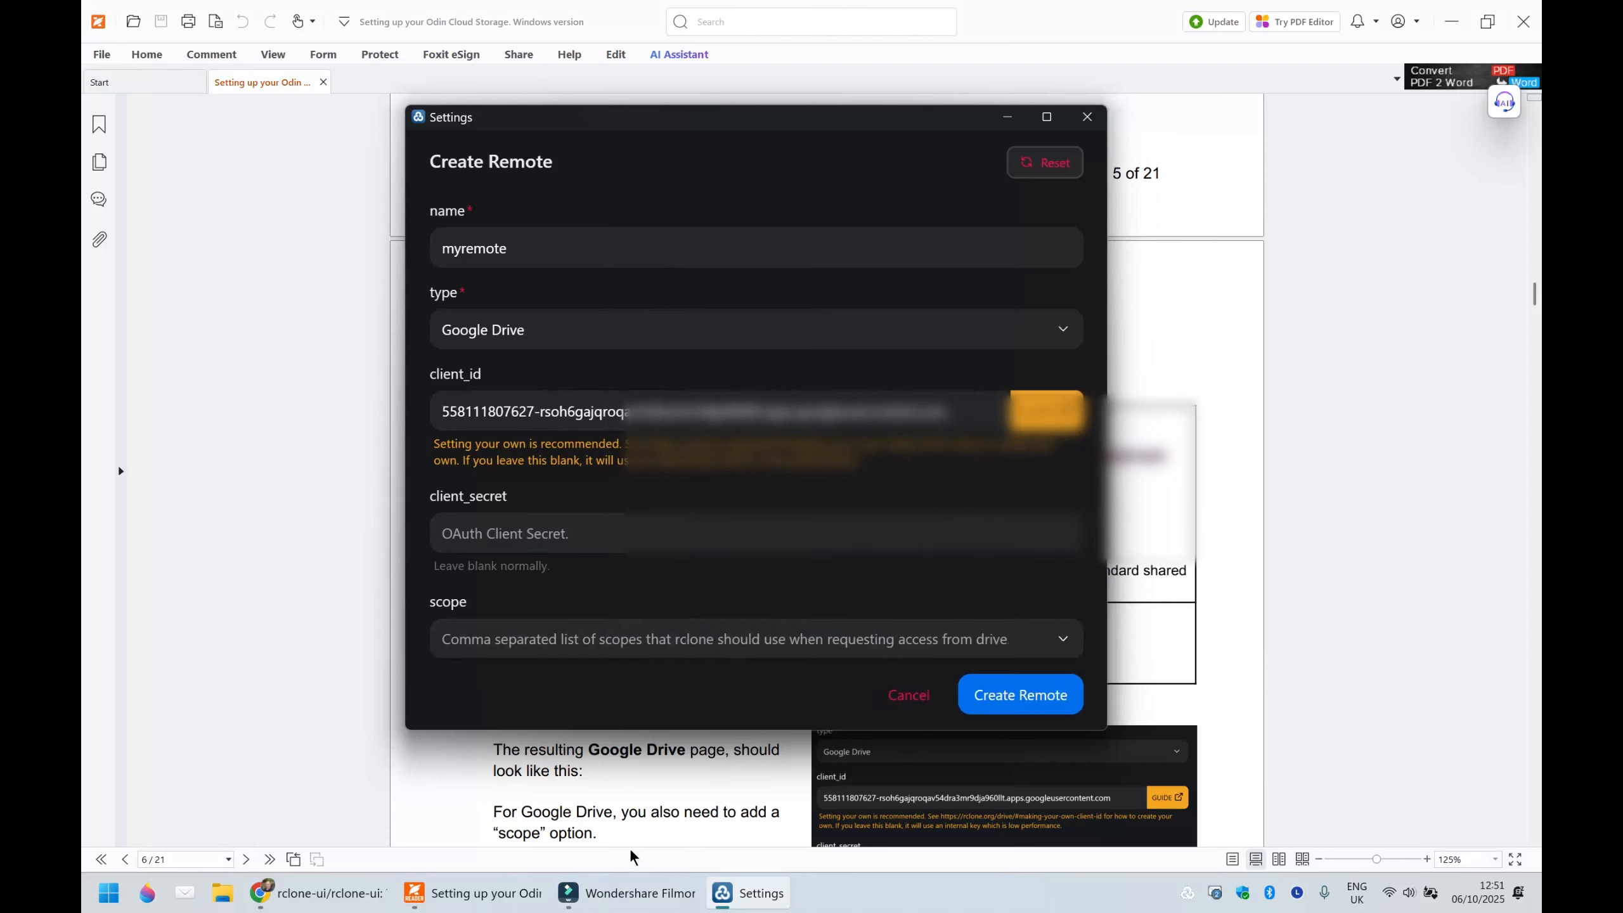
# - Copy the Google Drive client secret from the PDF guide into the remote's client_secret field in Rclone UI
pyautogui.click(502, 901)
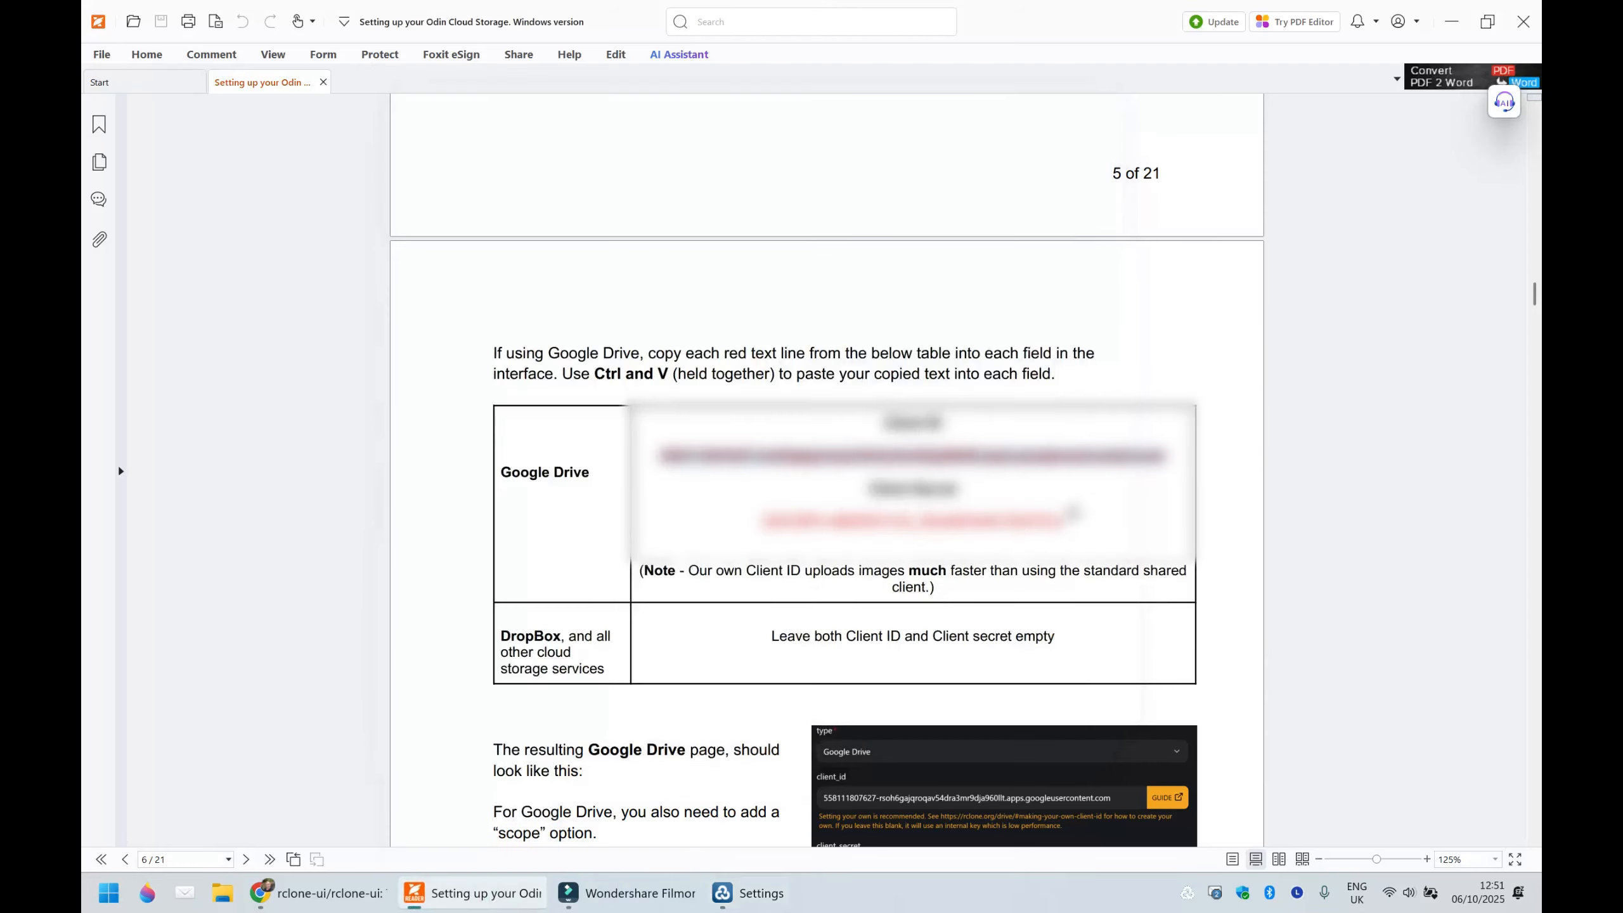
pyautogui.moveTo(1074, 521); pyautogui.dragTo(760, 523)
pyautogui.click(821, 508)
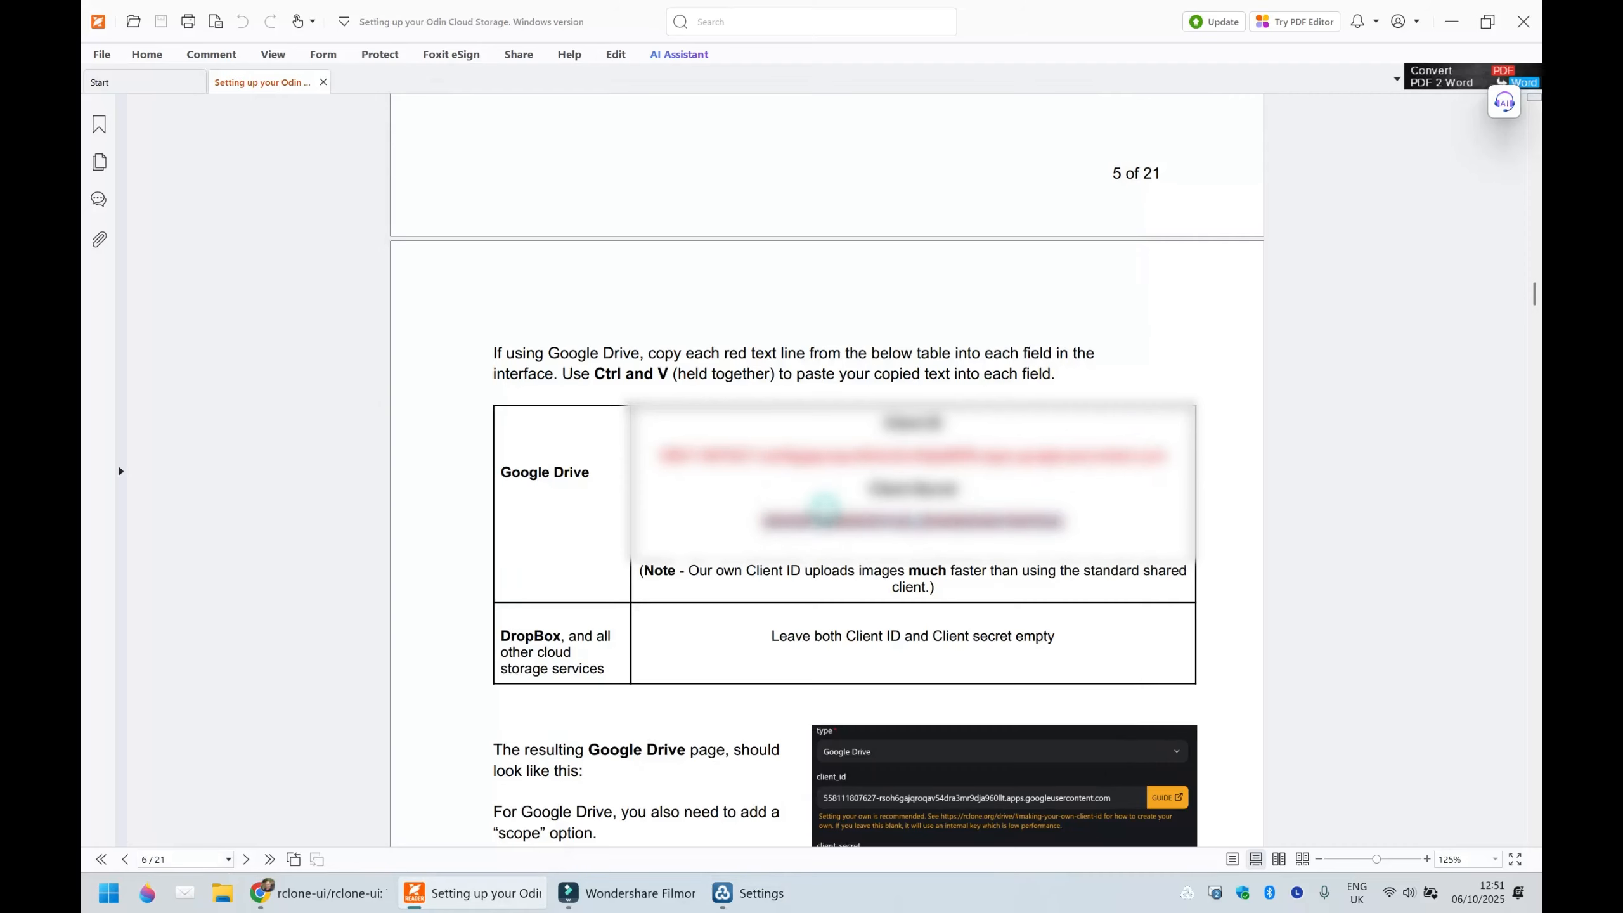
pyautogui.click(735, 893)
pyautogui.hotkey('ctrl', 'v')
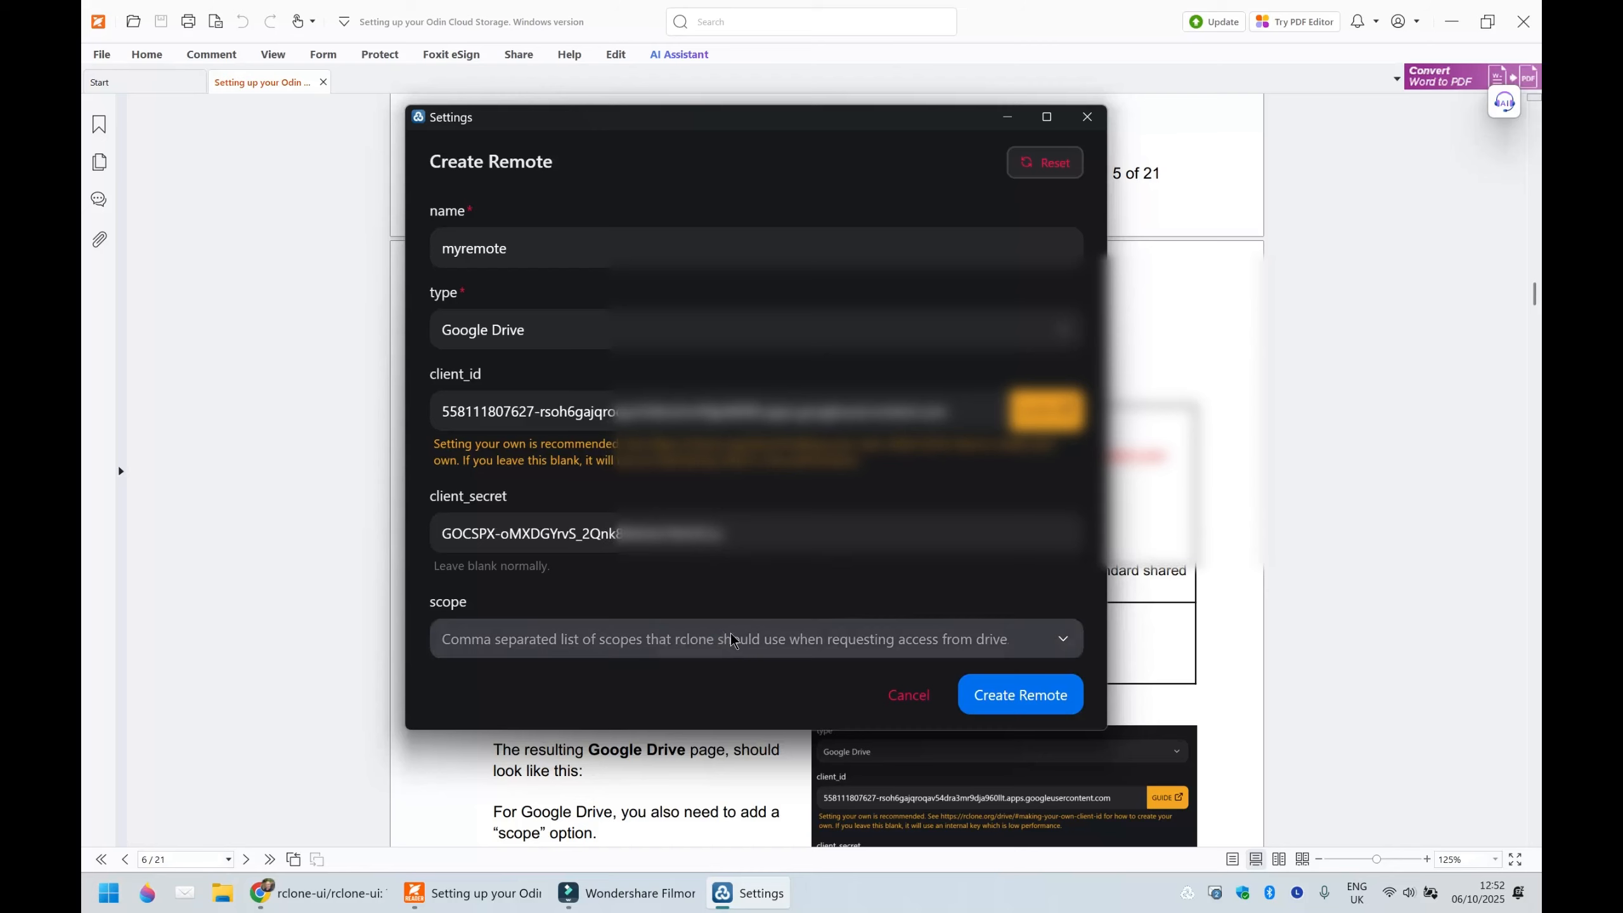
# - Set the remote's scope to drive.file and create the remote
pyautogui.click(809, 639)
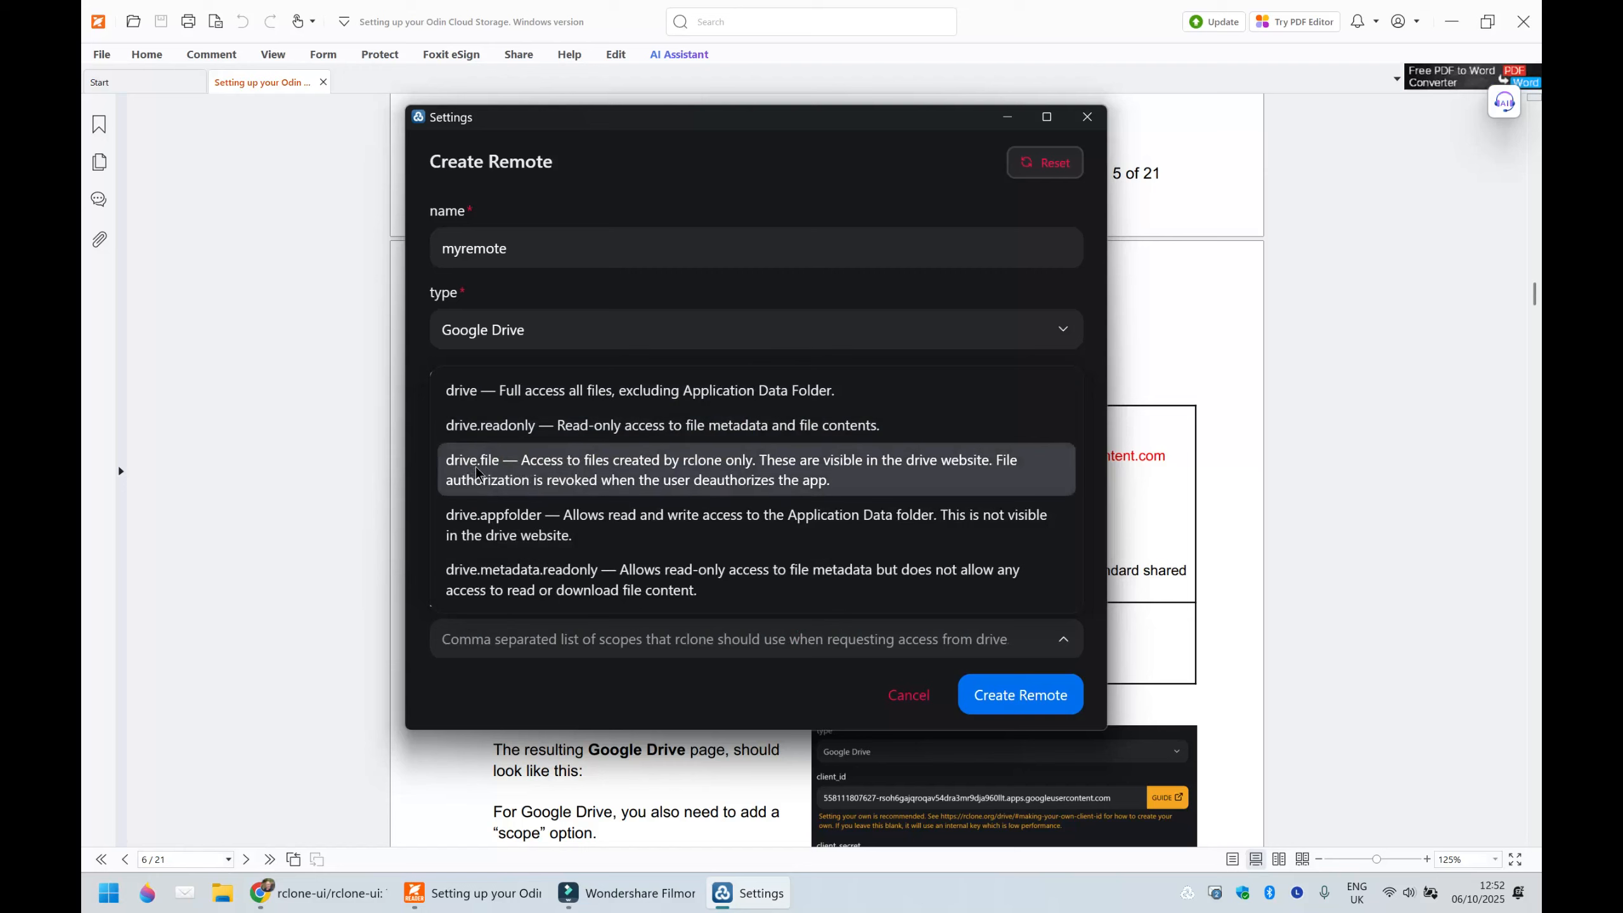
pyautogui.click(490, 474)
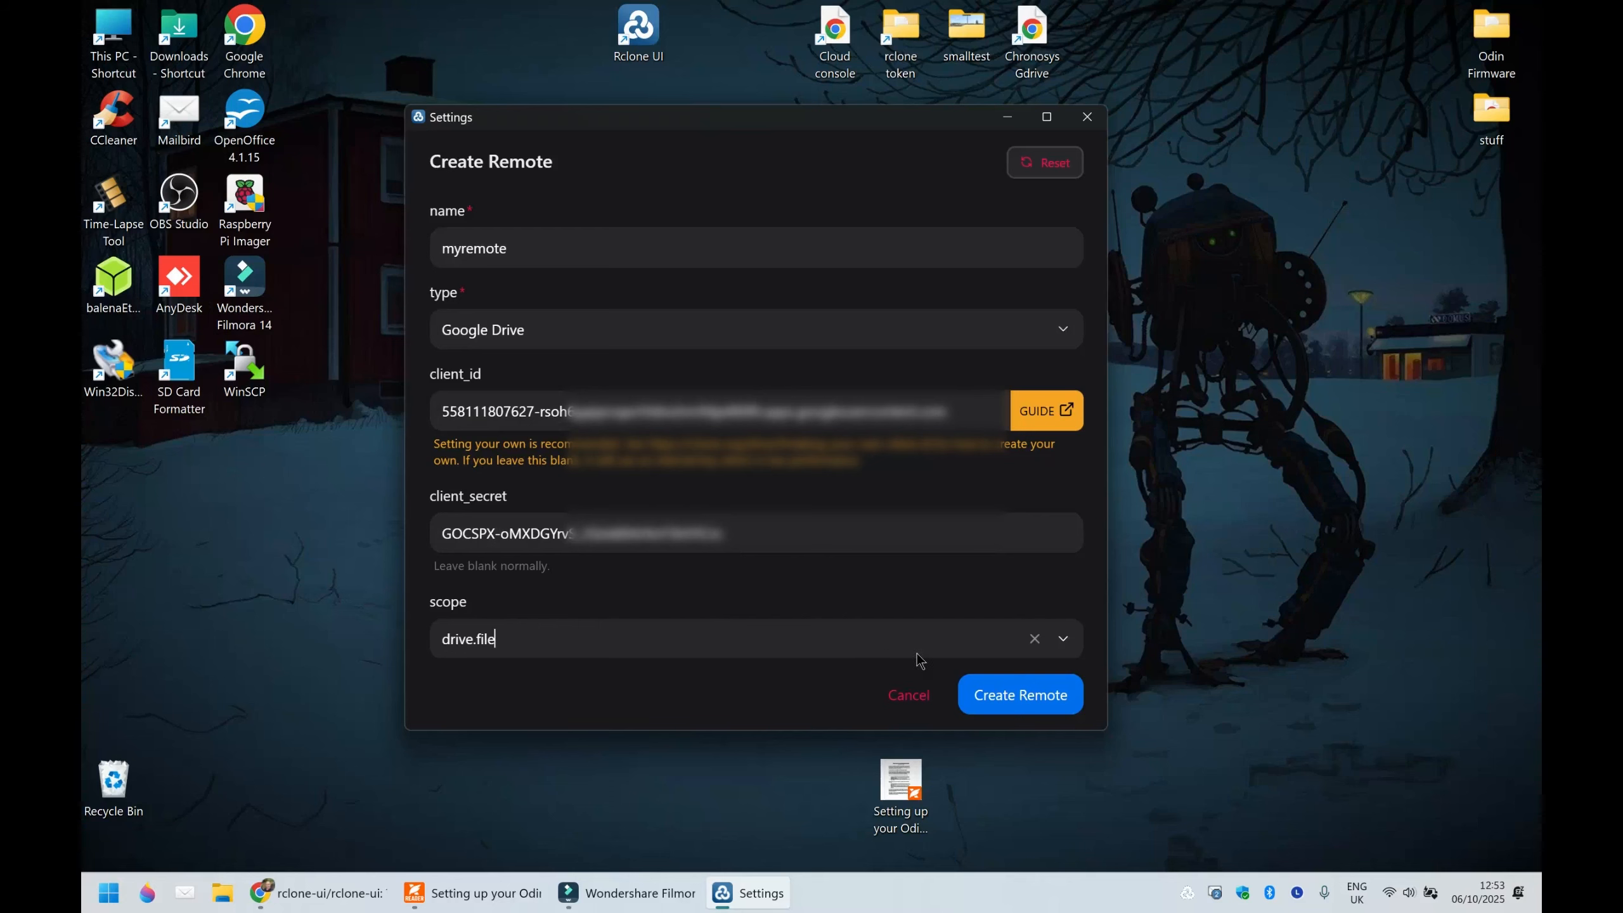
pyautogui.click(1028, 699)
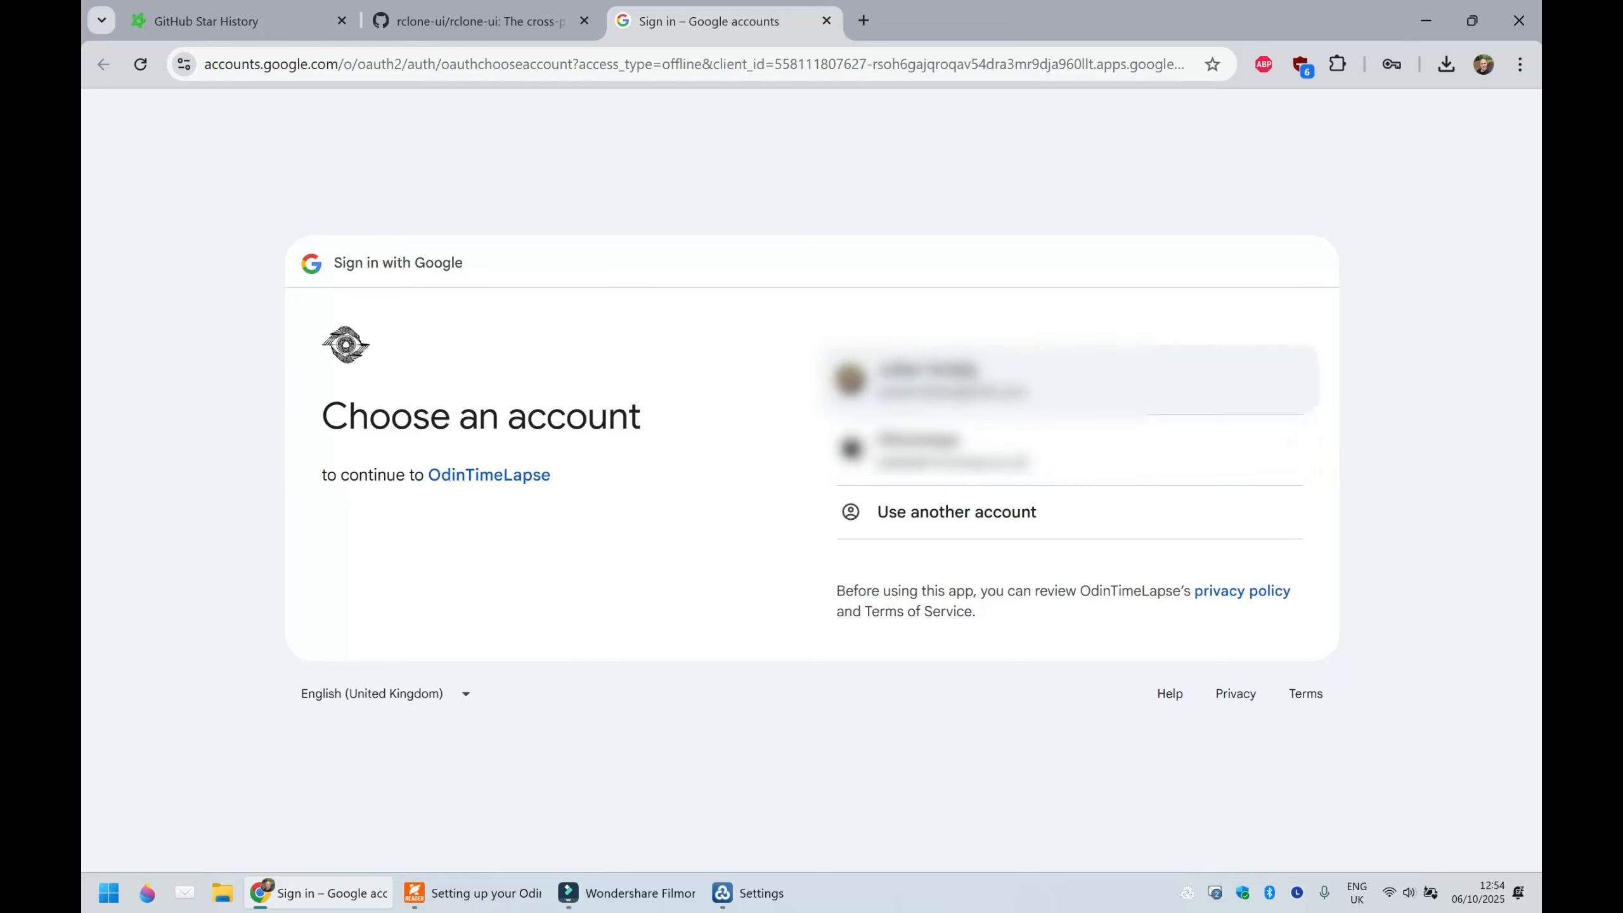
# - Grant OdinTimeLapse access with the first listed Google account in the browser, and return to the Rclone UI settings
pyautogui.click(969, 374)
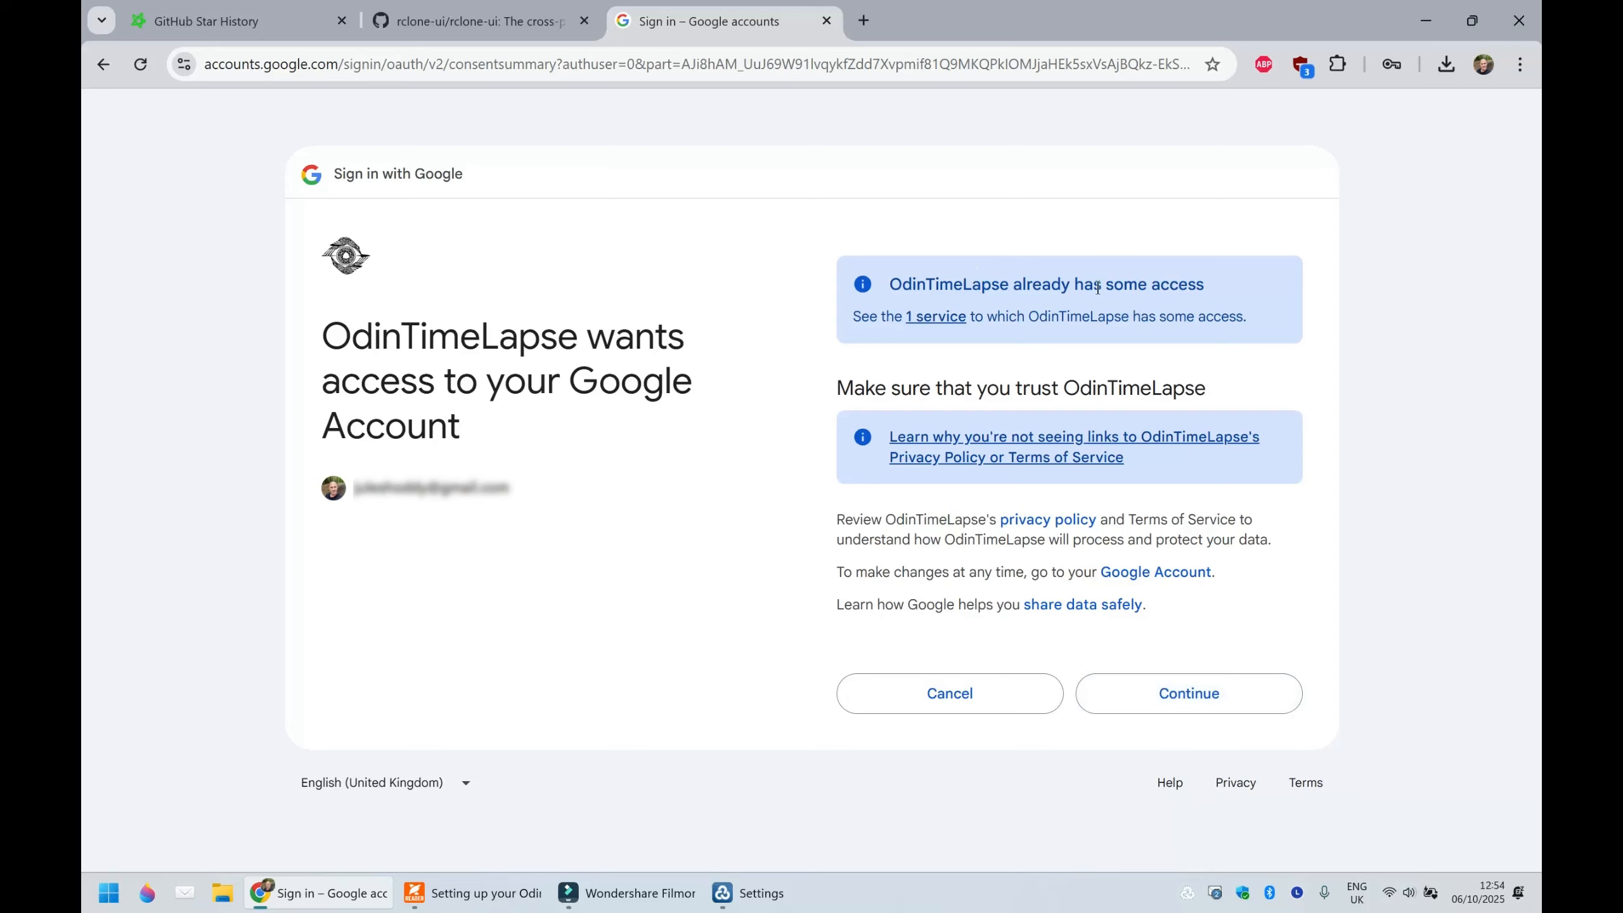
pyautogui.click(1194, 700)
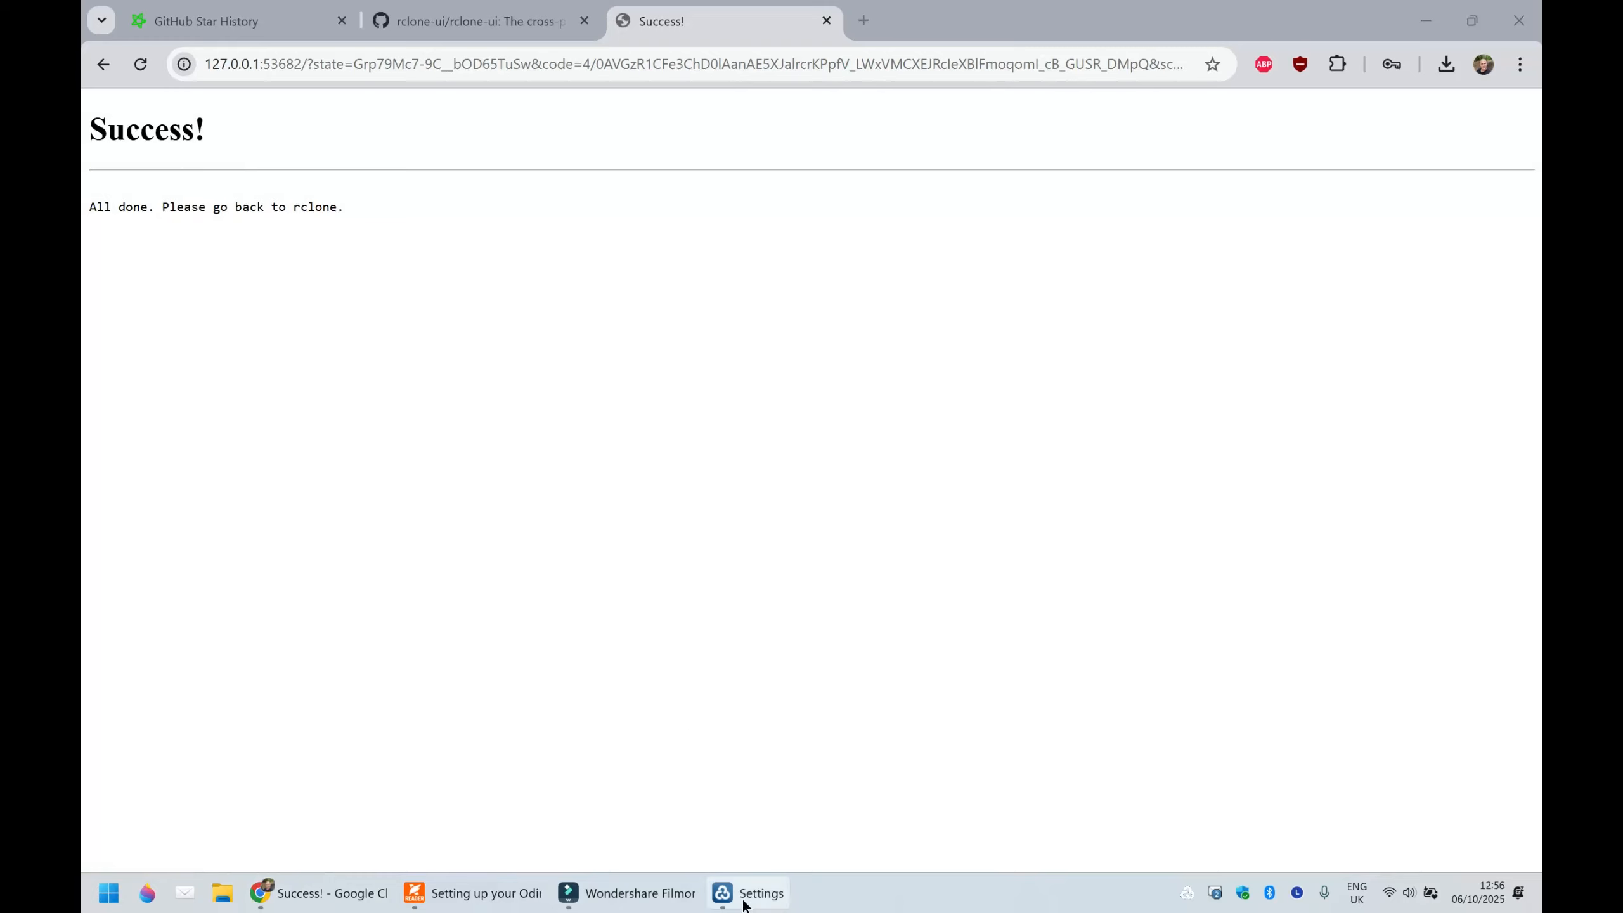
pyautogui.moveTo(756, 902)
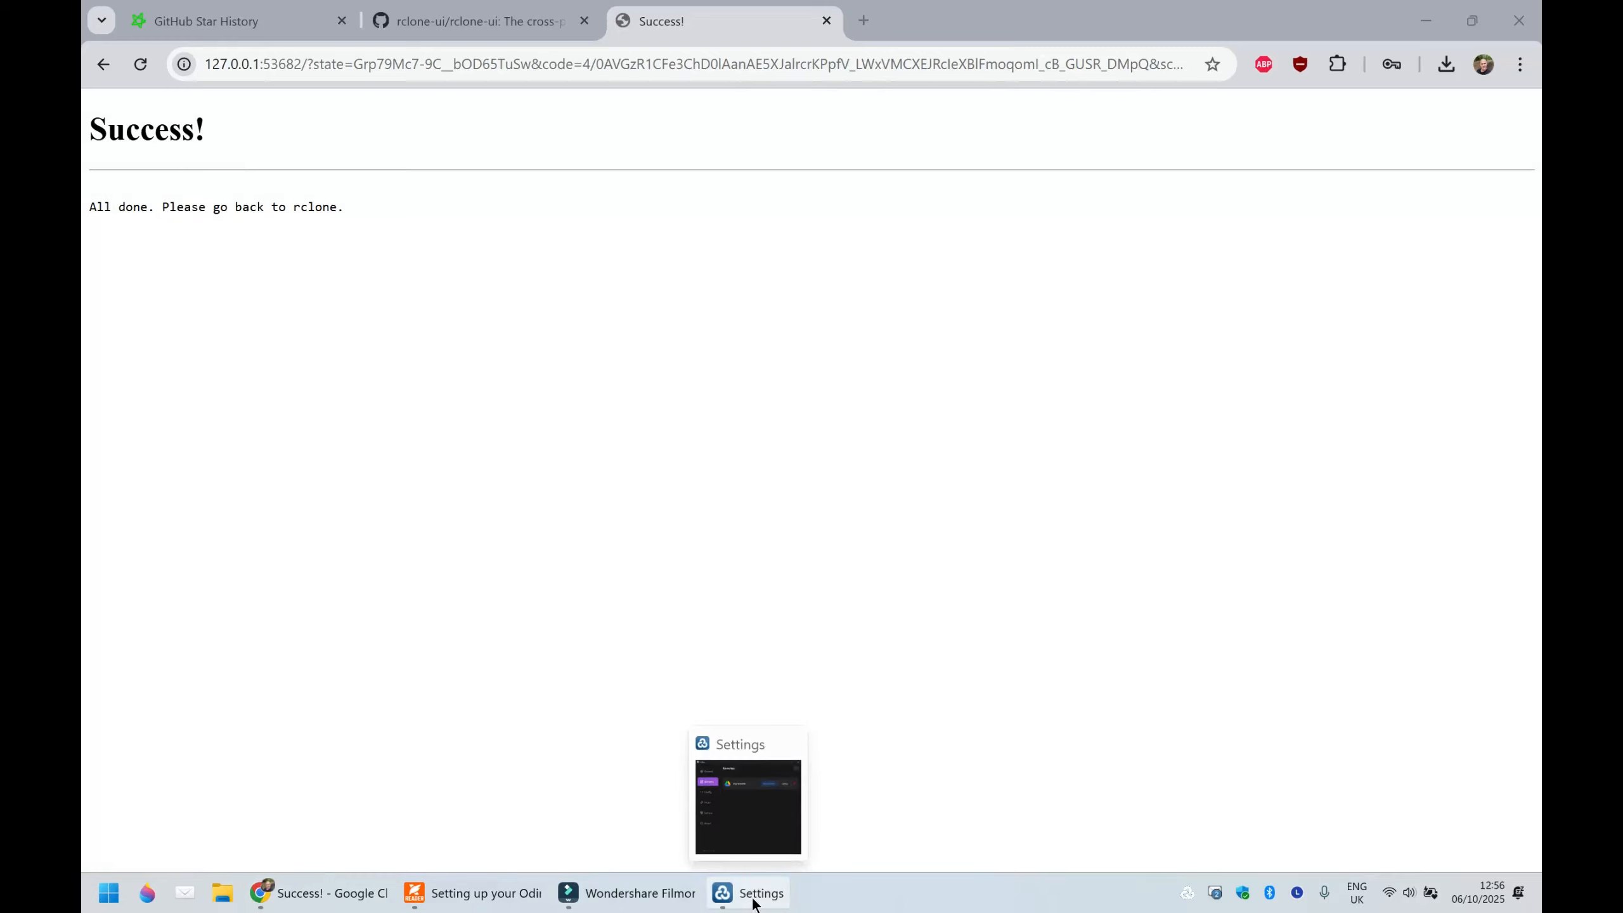
pyautogui.click(754, 902)
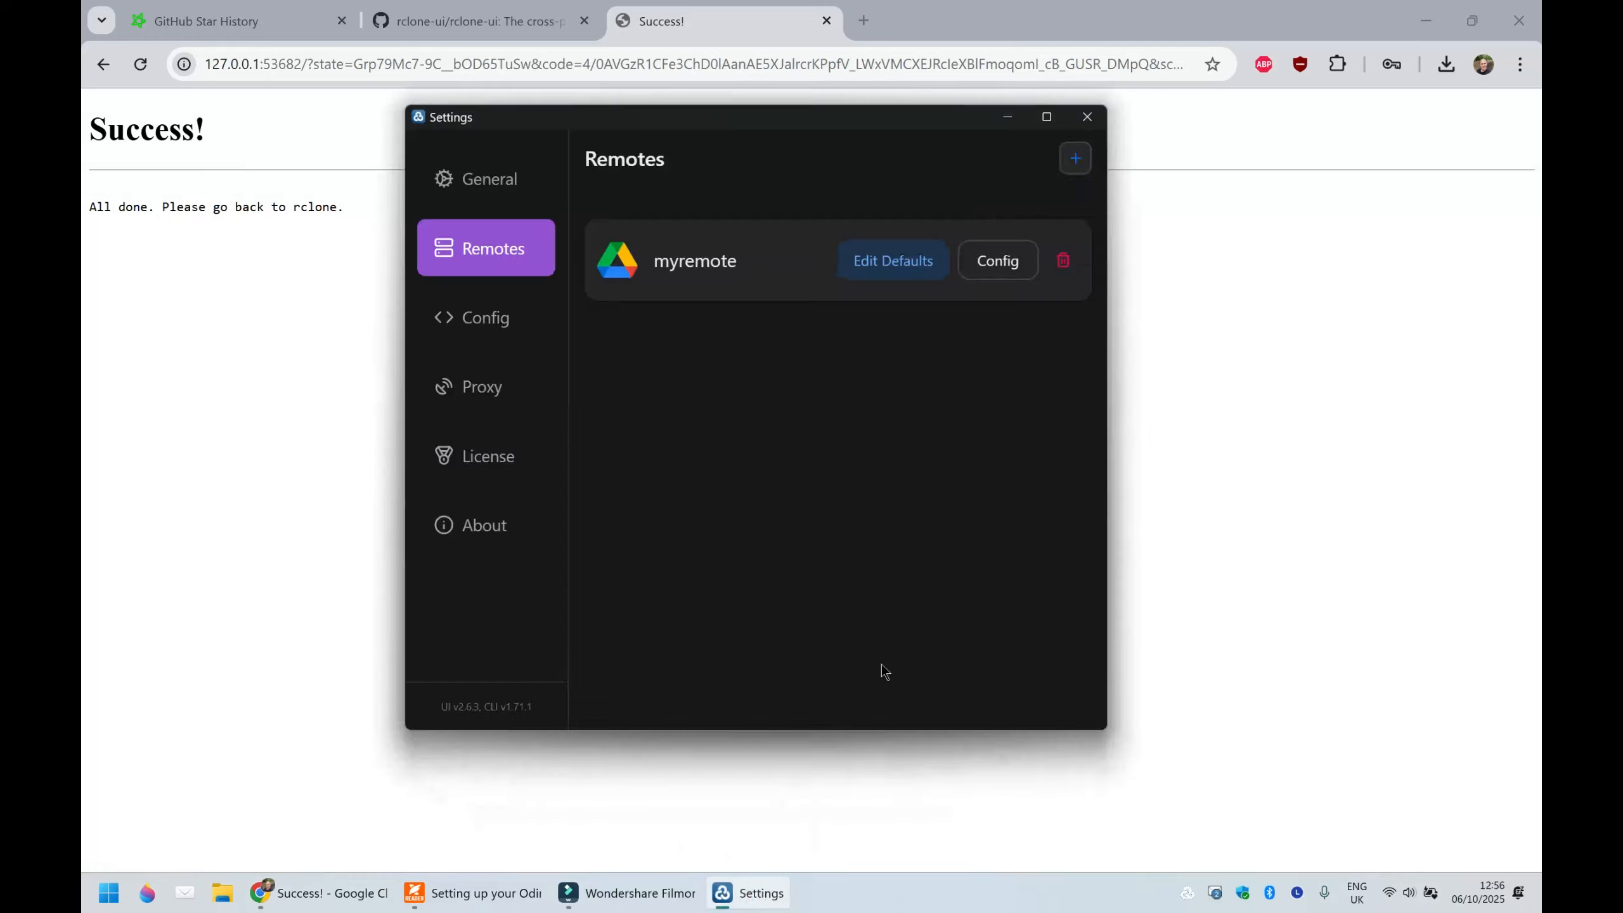
pyautogui.click(620, 254)
# - Export the Default config from Rclone UI to the Desktop and move the exported file to the middle of the desktop
pyautogui.click(490, 317)
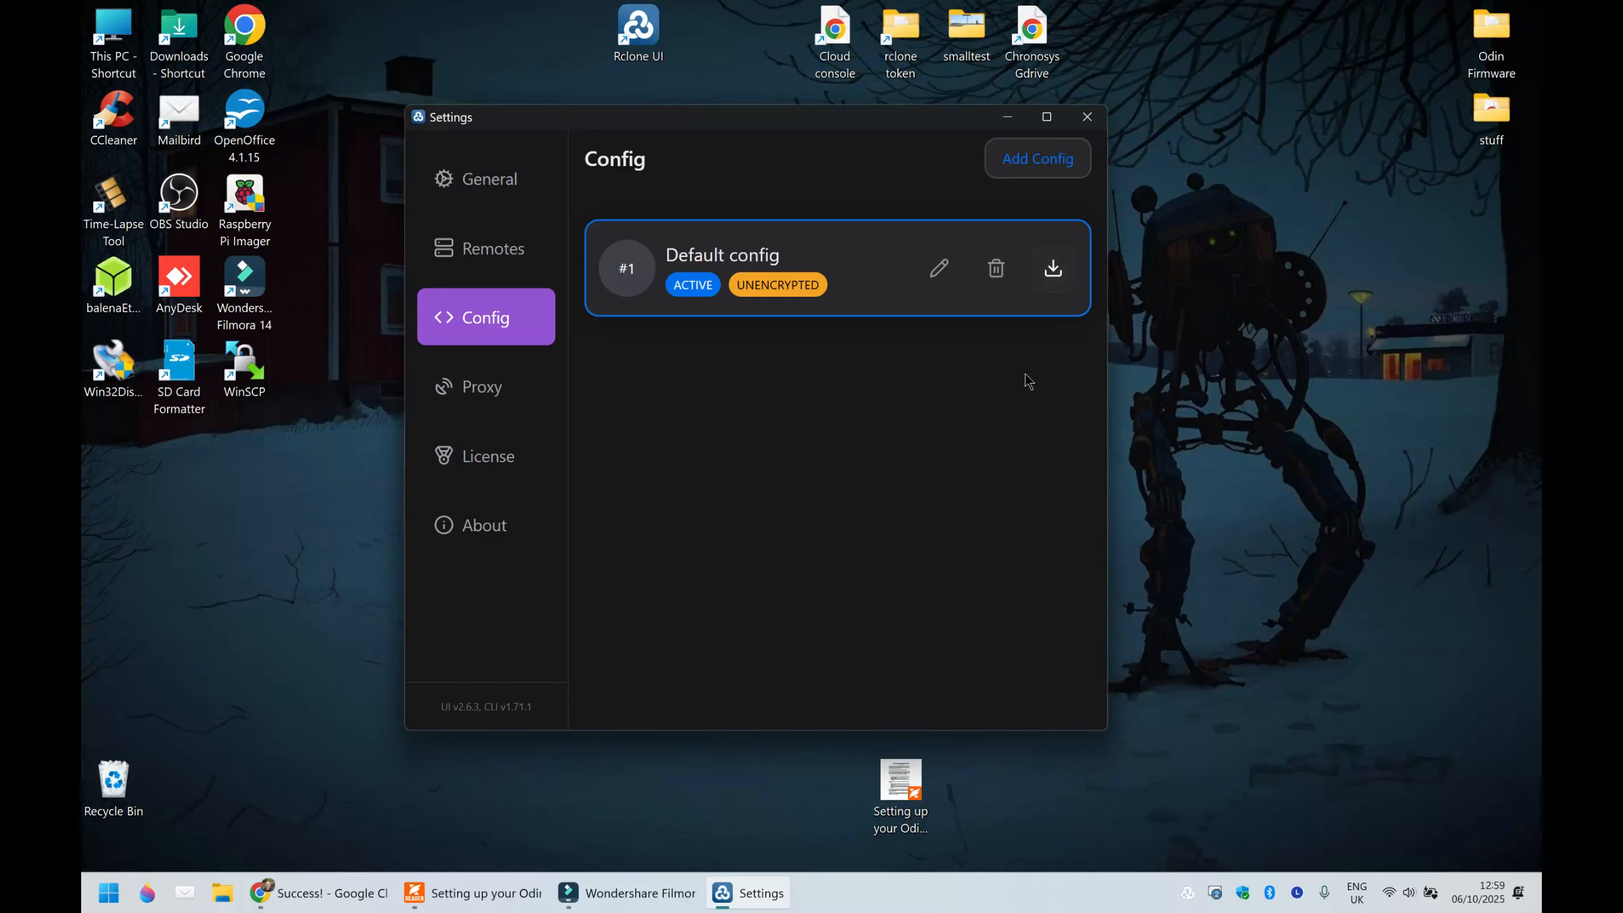
pyautogui.click(1053, 269)
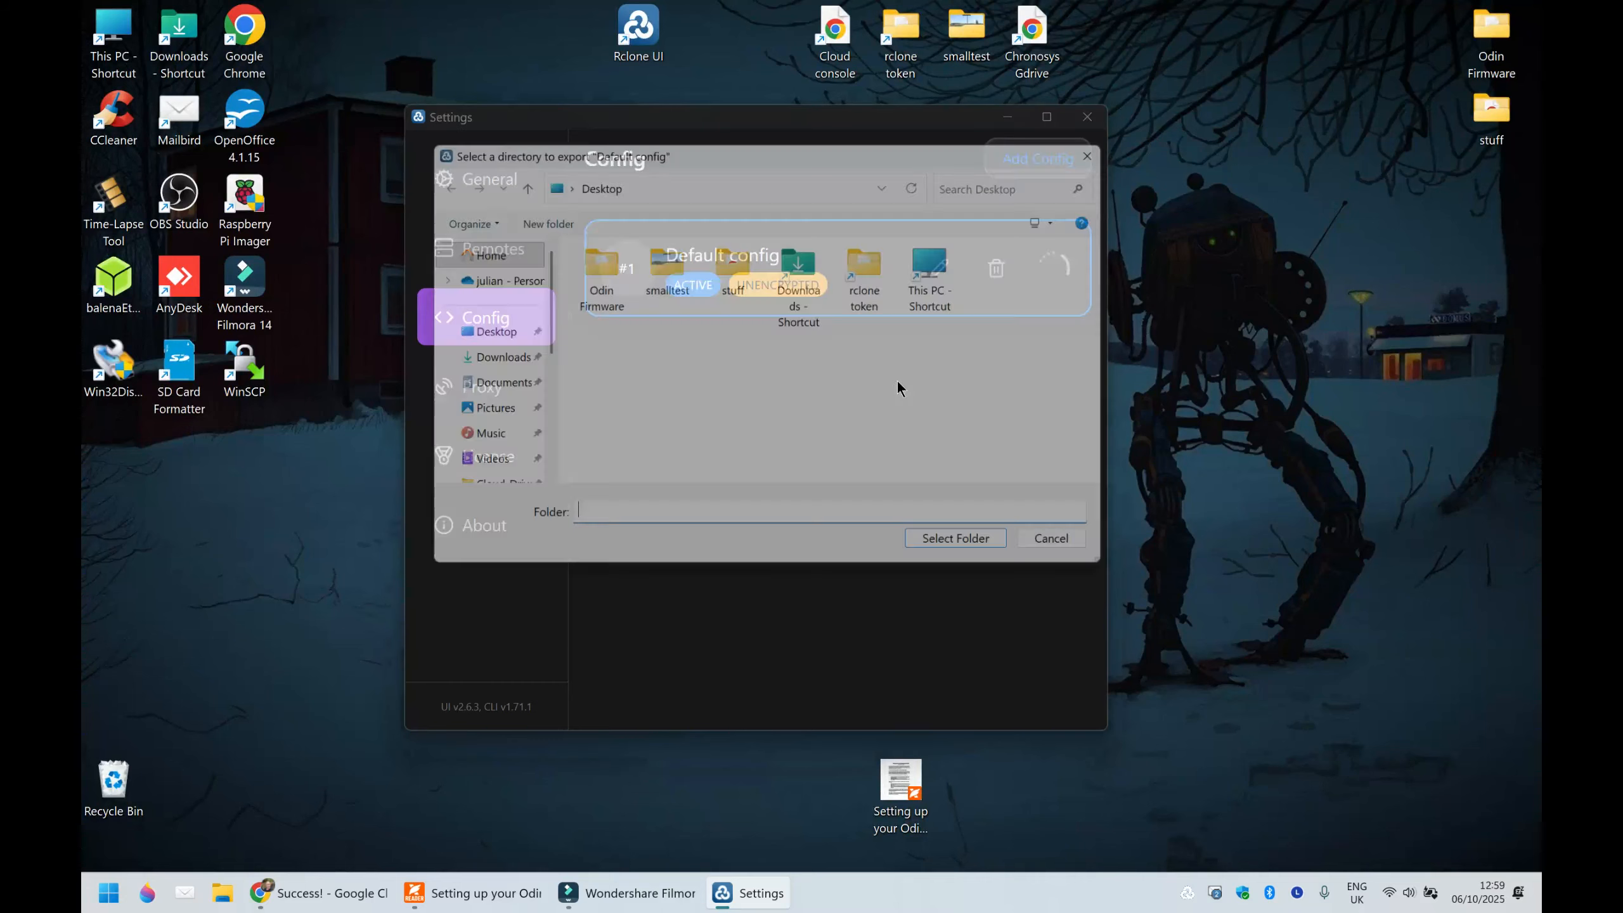
pyautogui.click(473, 331)
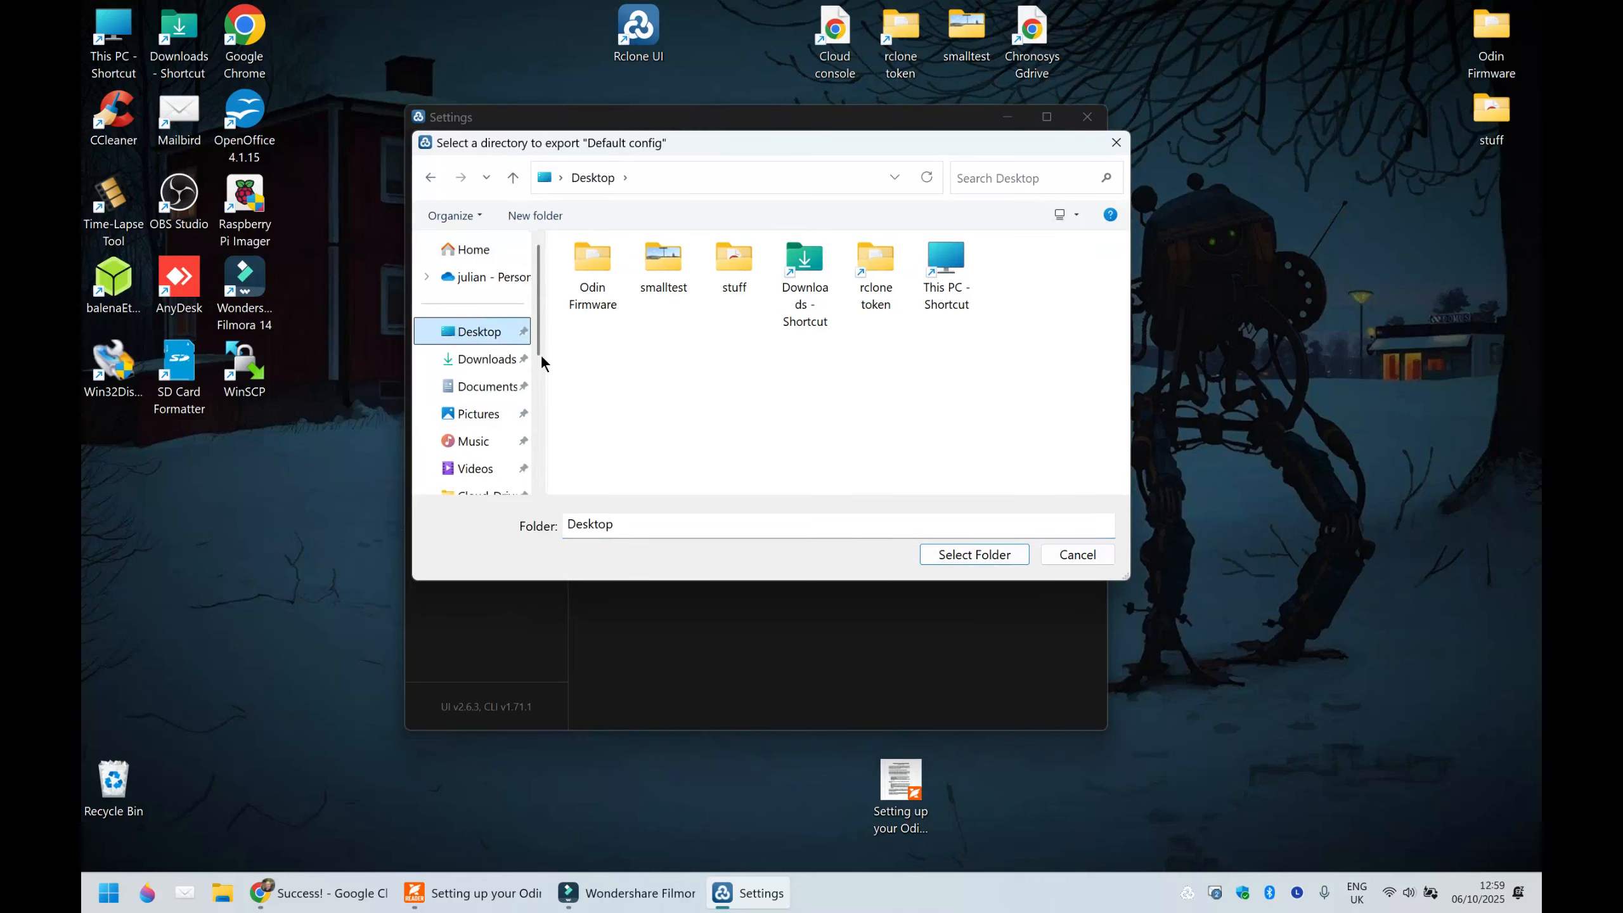
pyautogui.click(964, 556)
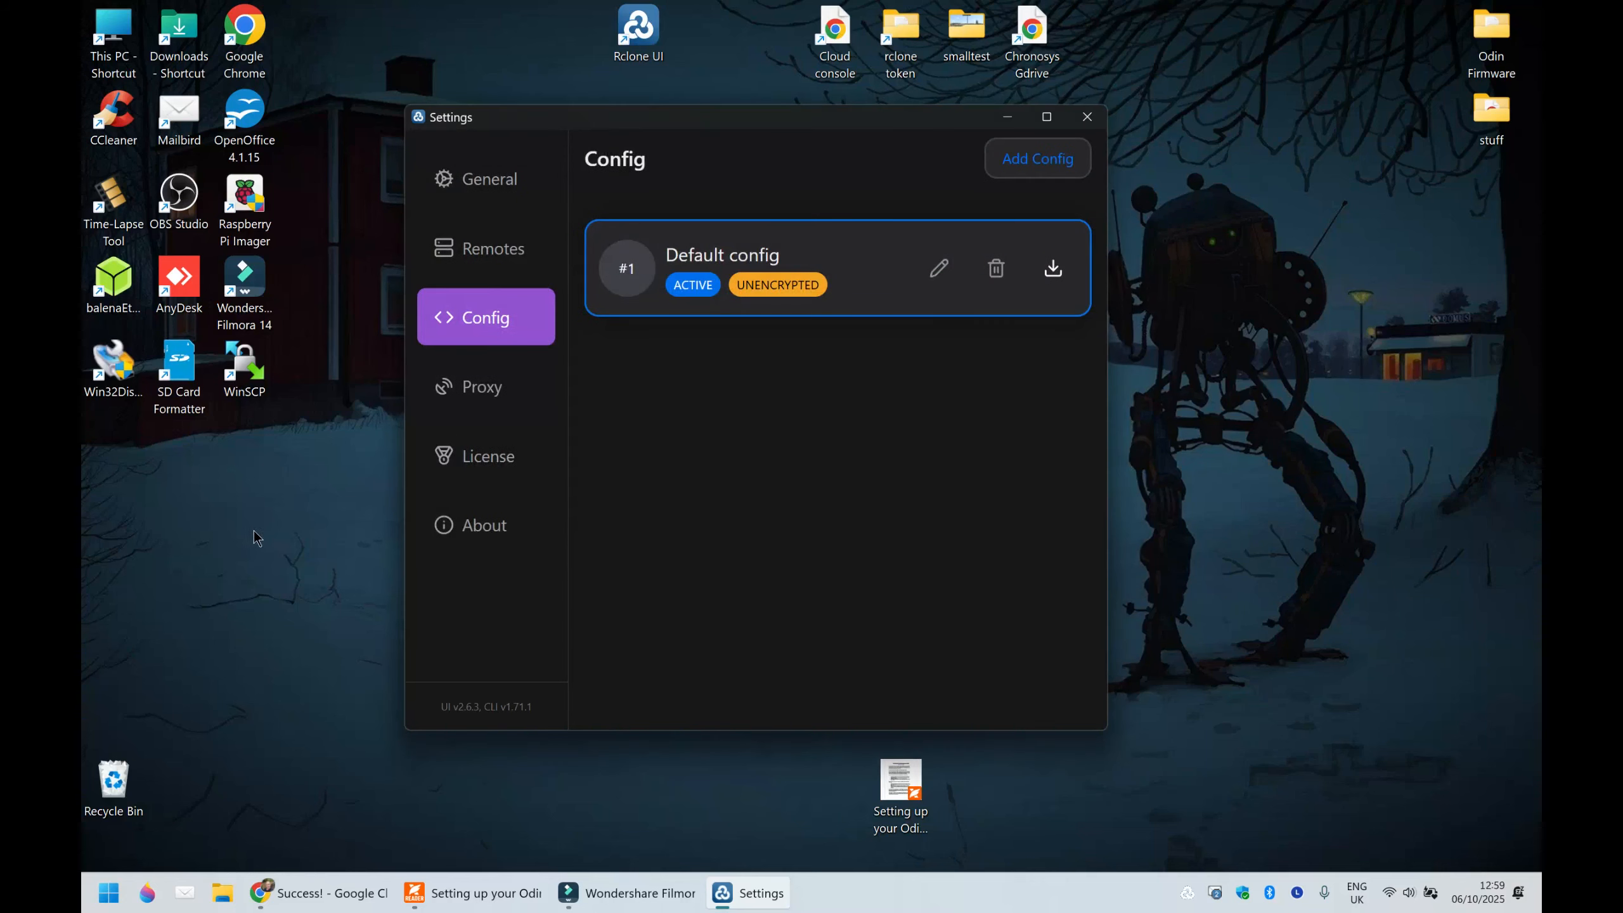
pyautogui.click(1008, 119)
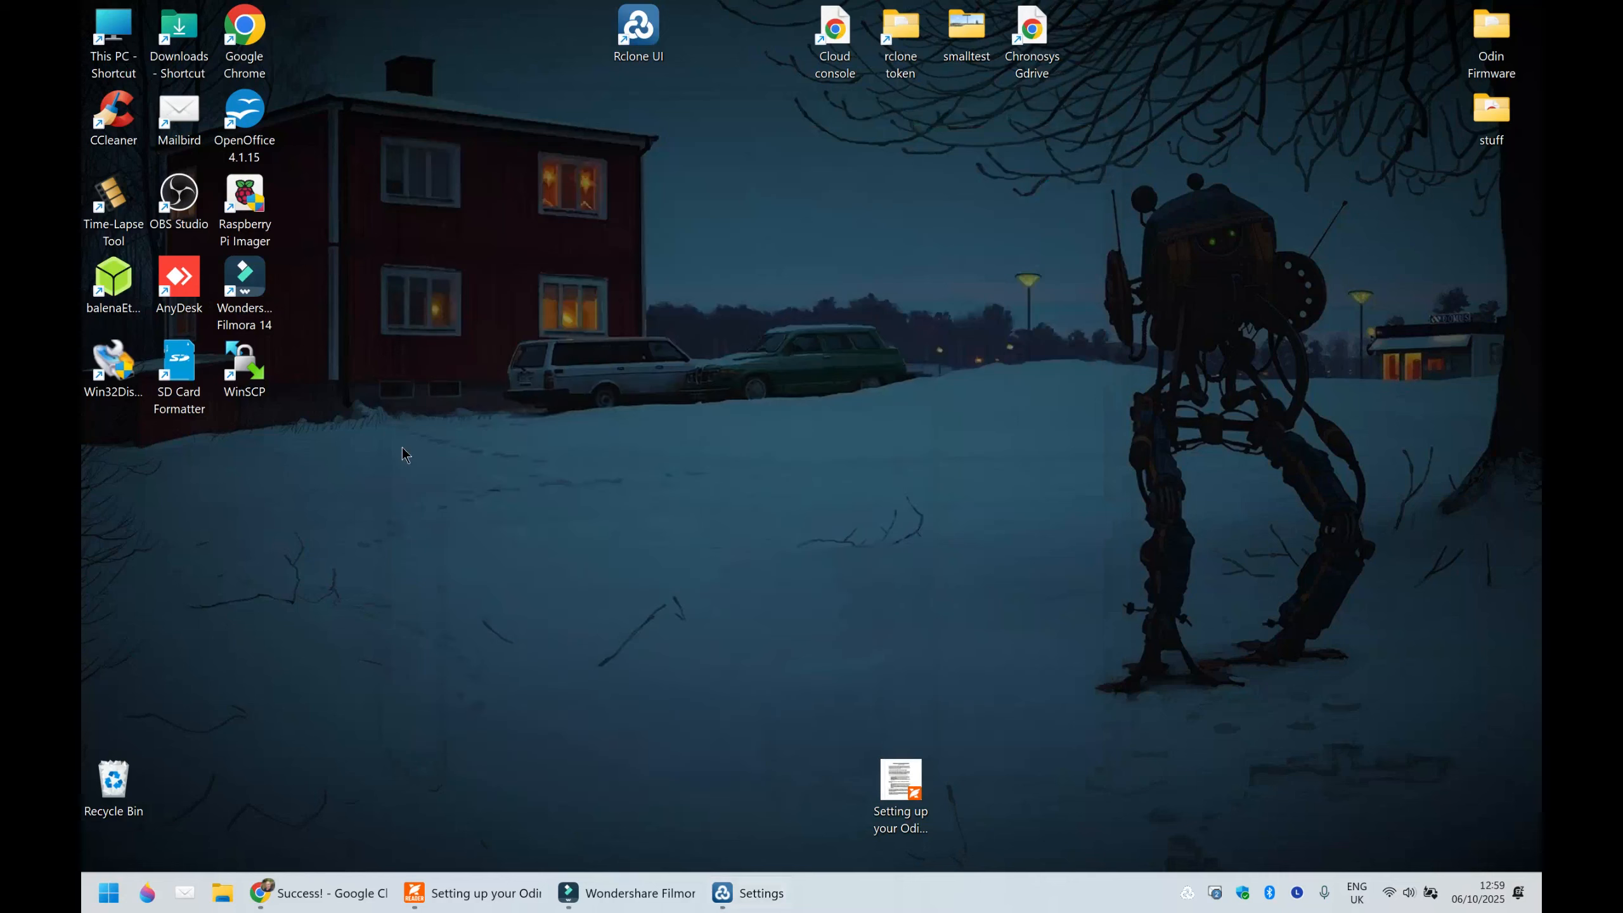
pyautogui.moveTo(114, 454); pyautogui.dragTo(704, 455)
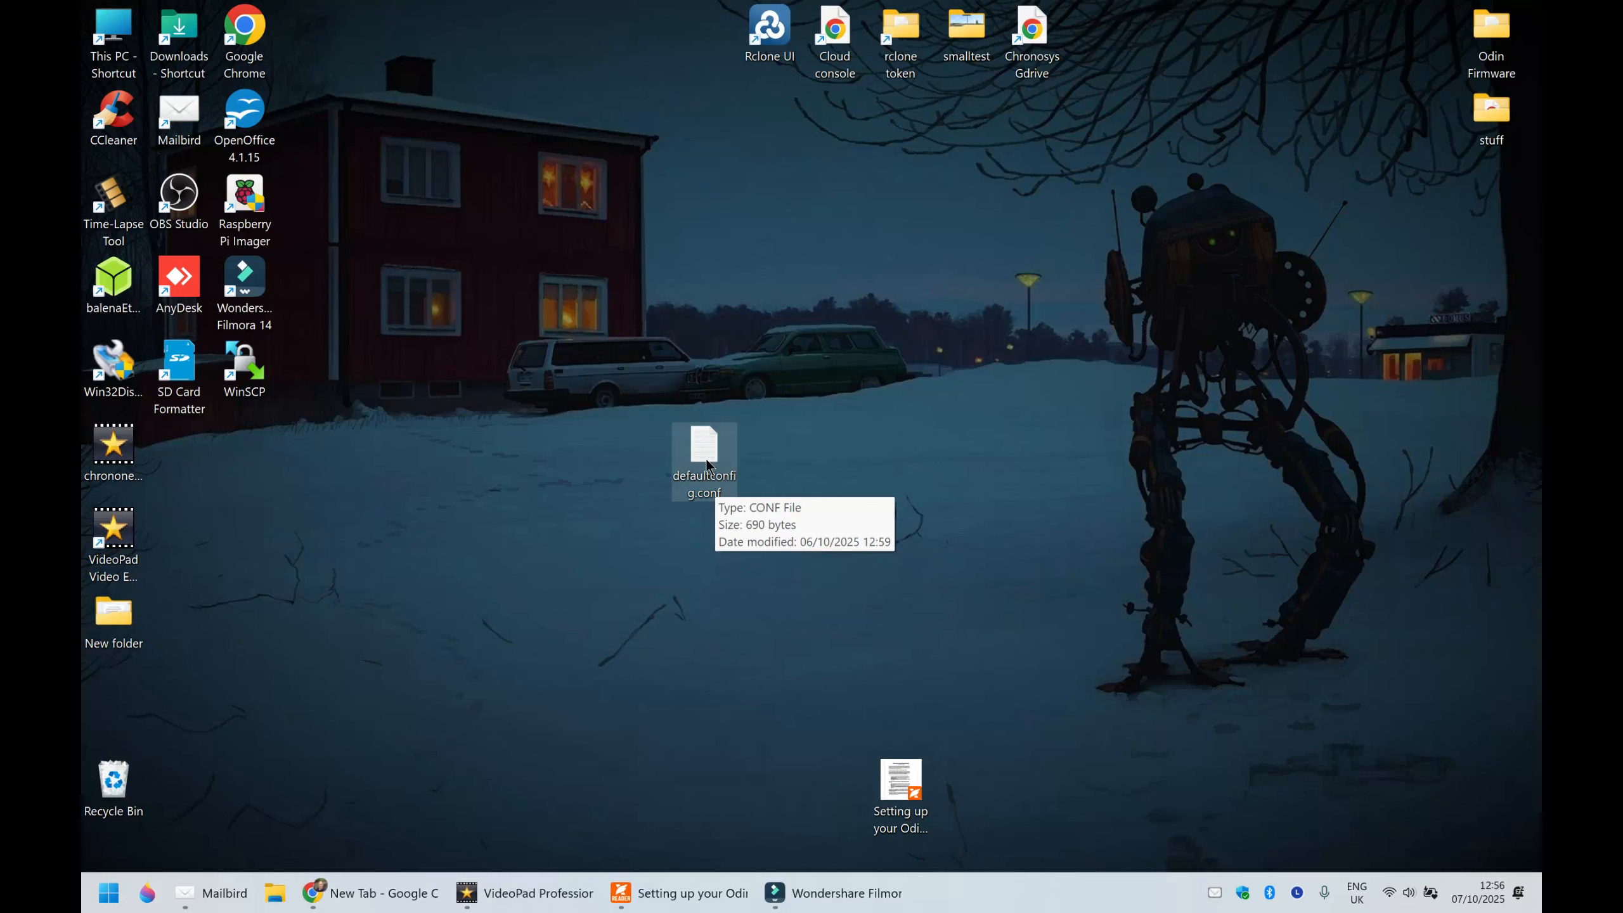
# - Rename the exported defaultconfig.conf file on the desktop as rclone.conf
pyautogui.rightClick(709, 463)
pyautogui.click(854, 497)
pyautogui.press('BackSpace')
pyautogui.write('rclone.conf')
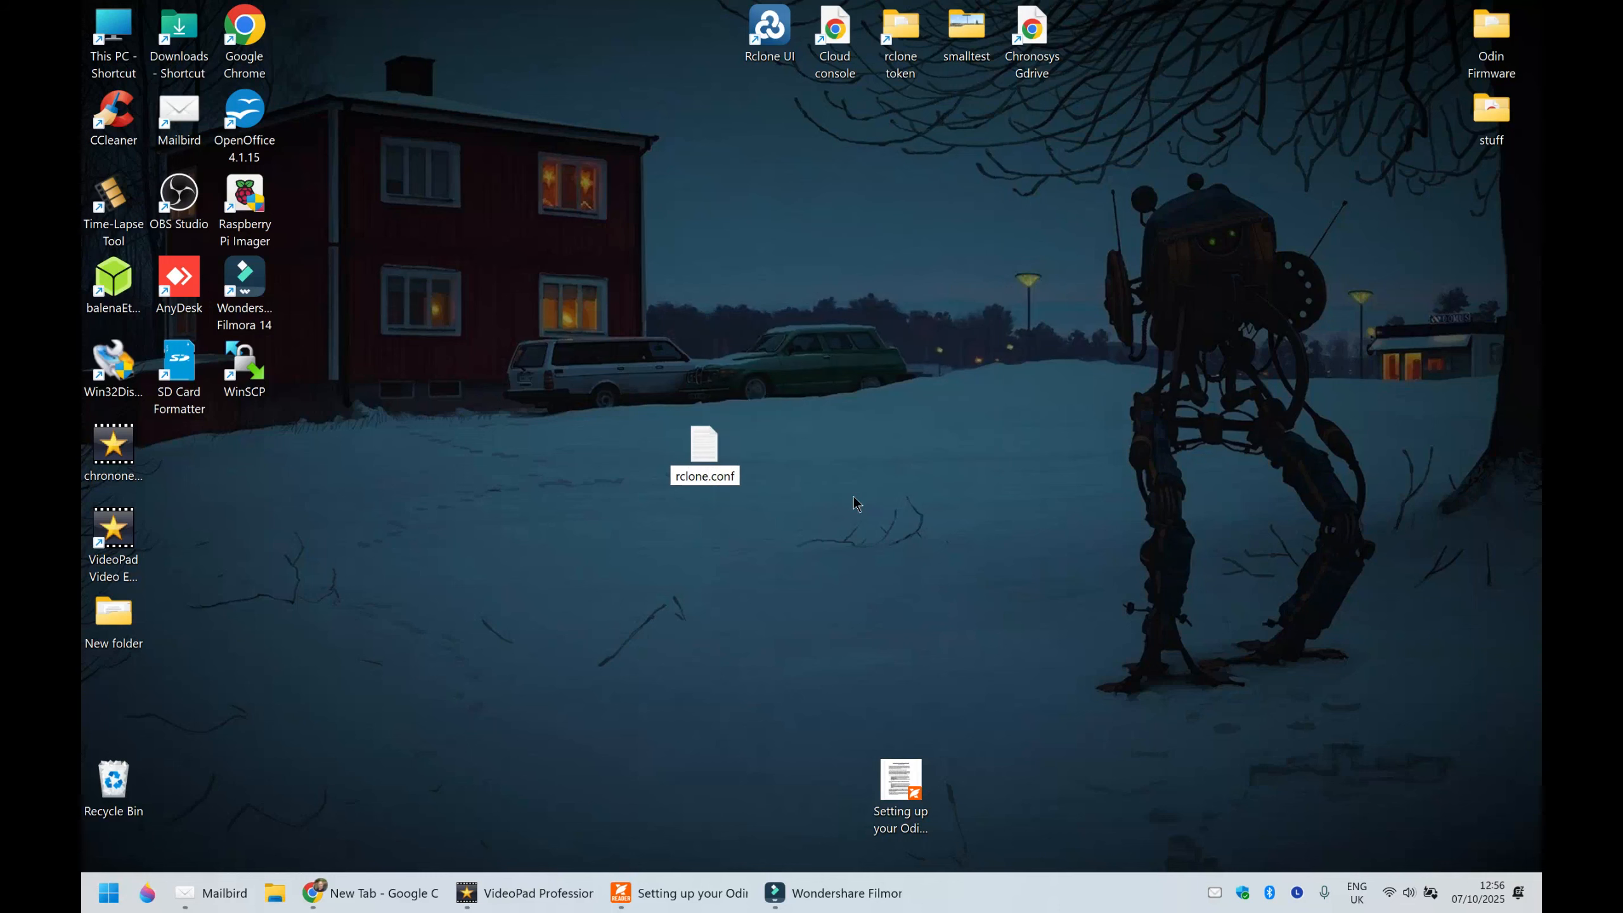
pyautogui.press('Return')
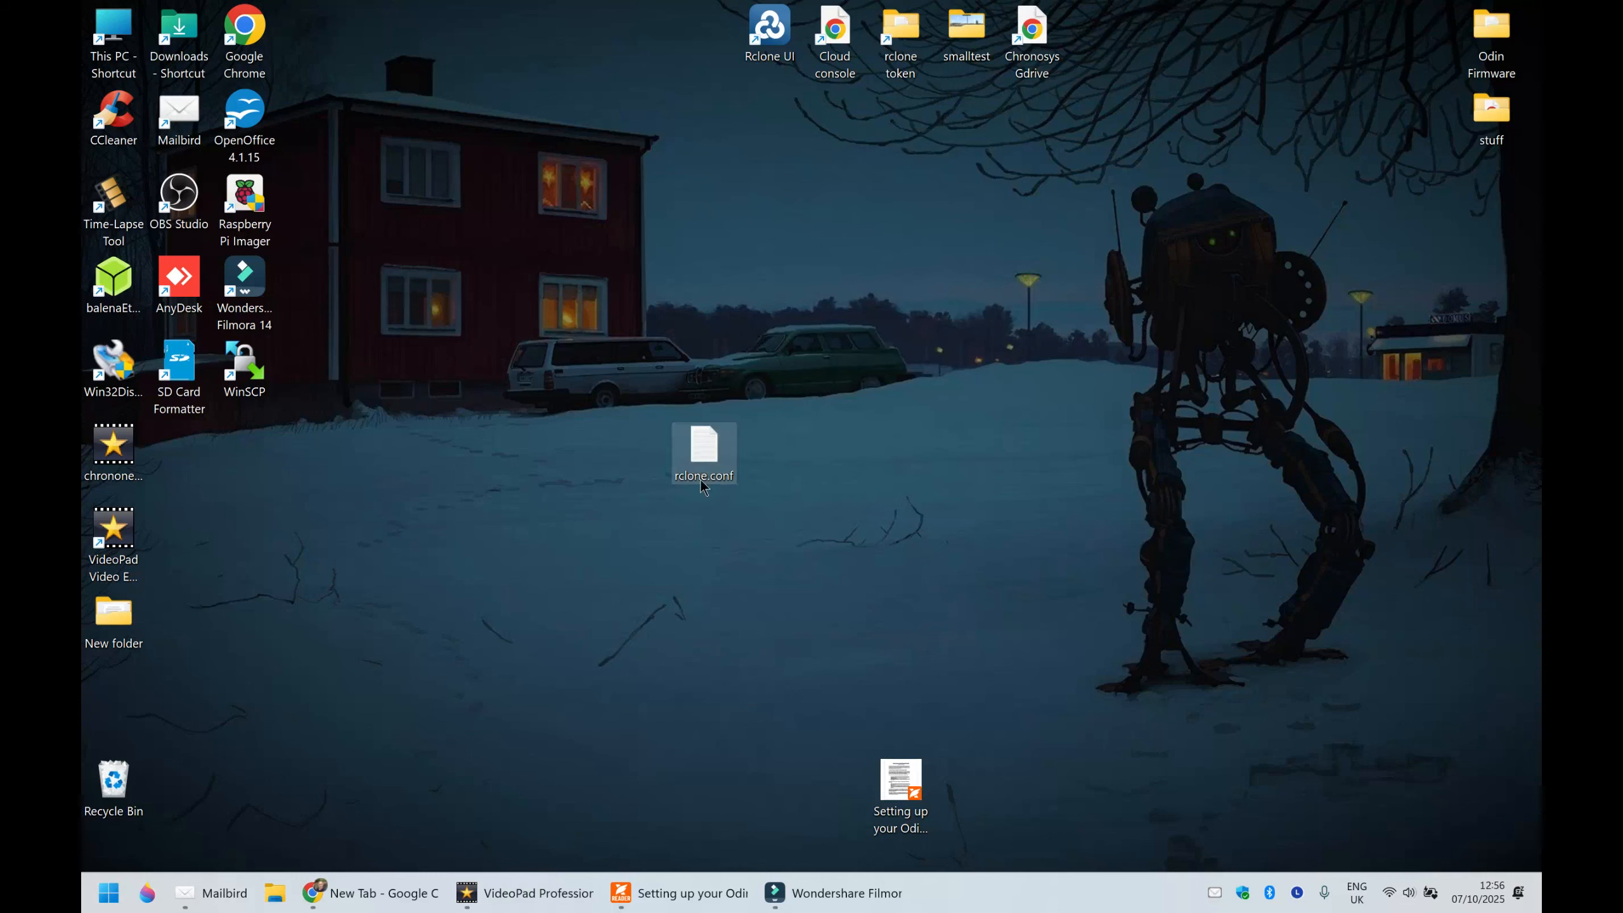